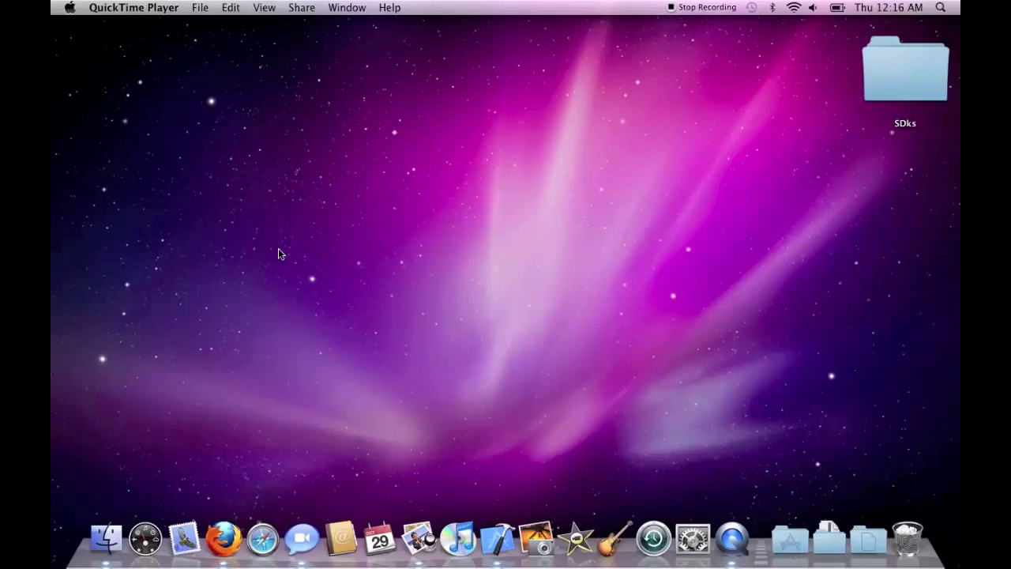
Add the SDks folder to the Dock as a stack, then remove it again
click(927, 85)
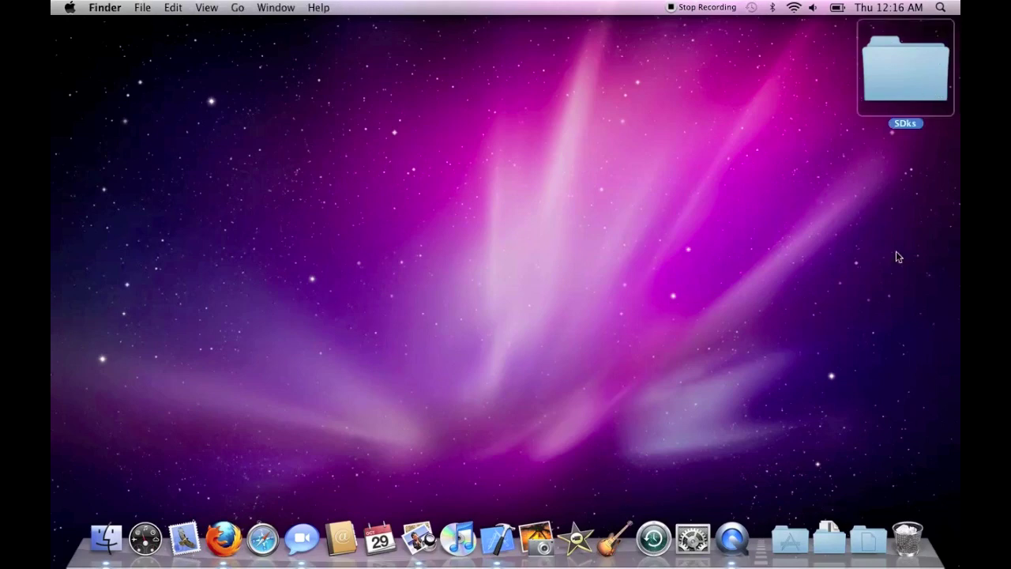
click(806, 281)
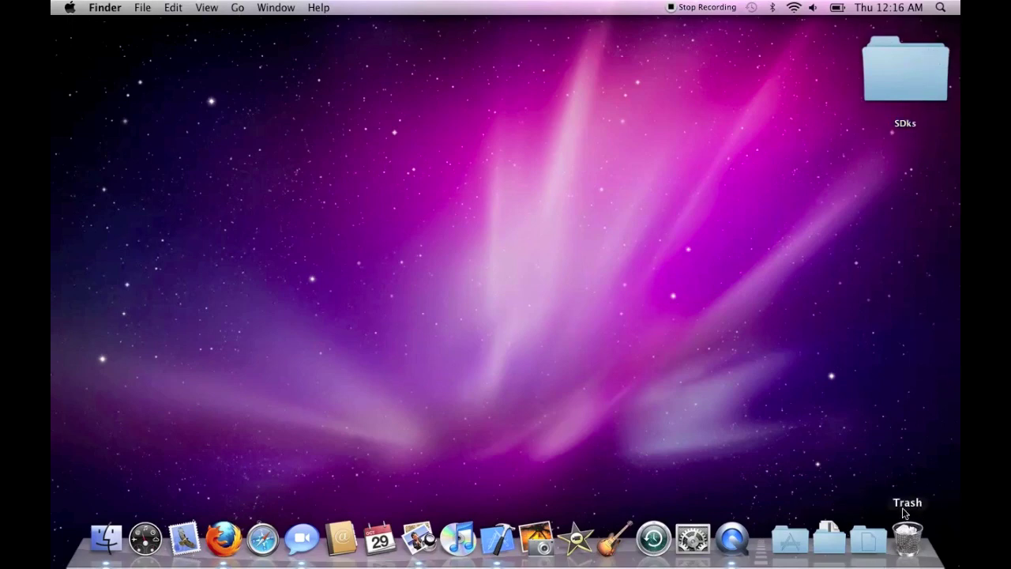
click(890, 65)
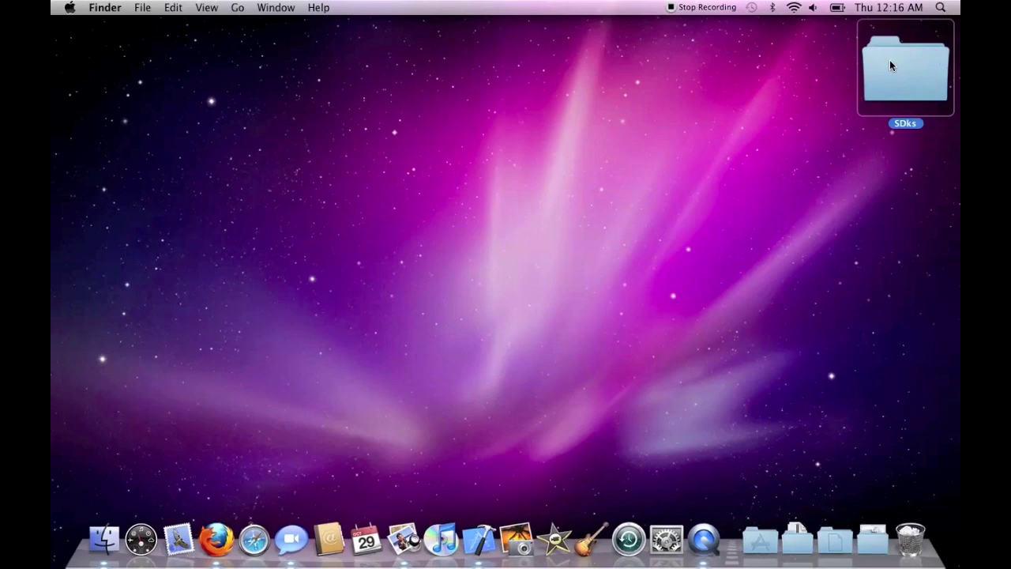
drag(890, 64, 888, 418)
click(868, 366)
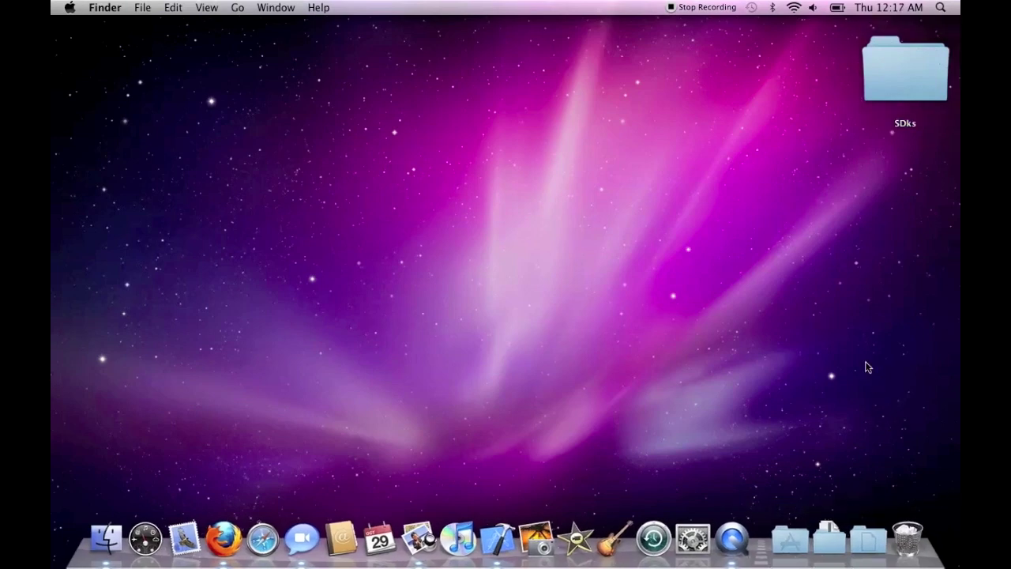
click(896, 82)
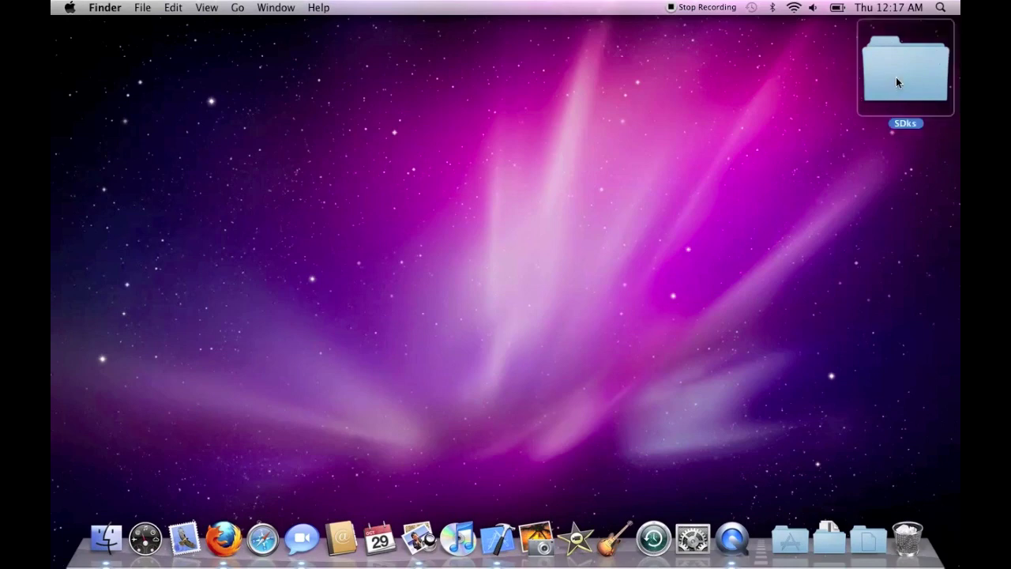
drag(869, 540, 873, 331)
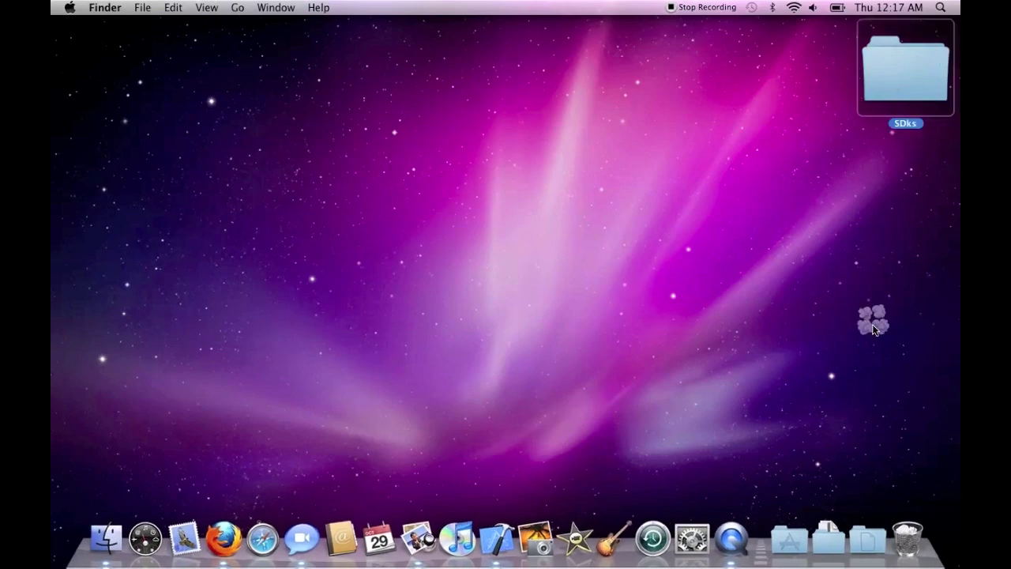
click(872, 330)
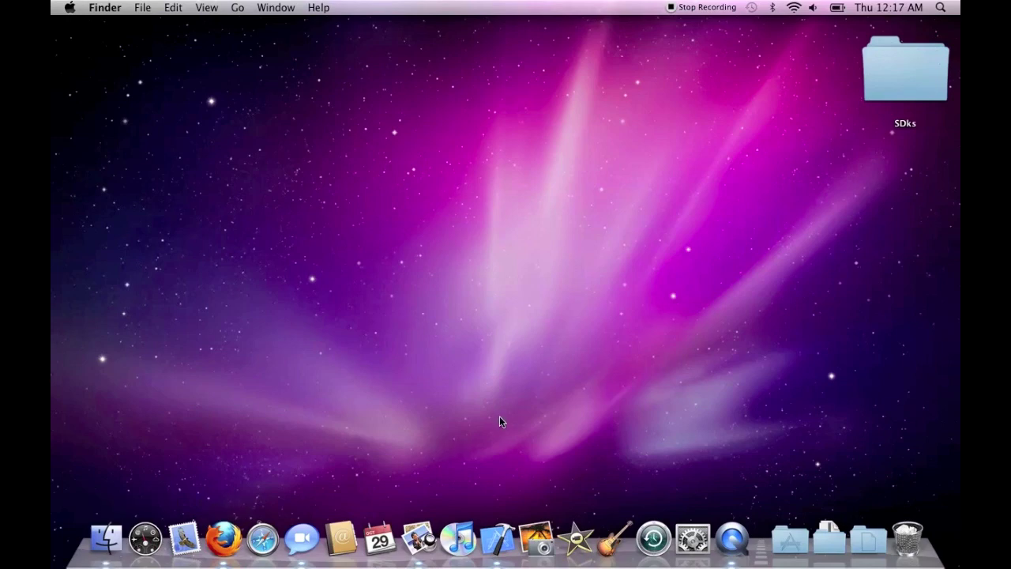
Take a full-screen screenshot, spring-load it into TableView.pbxindex, then drag it to the Trash
key(super+shift+3)
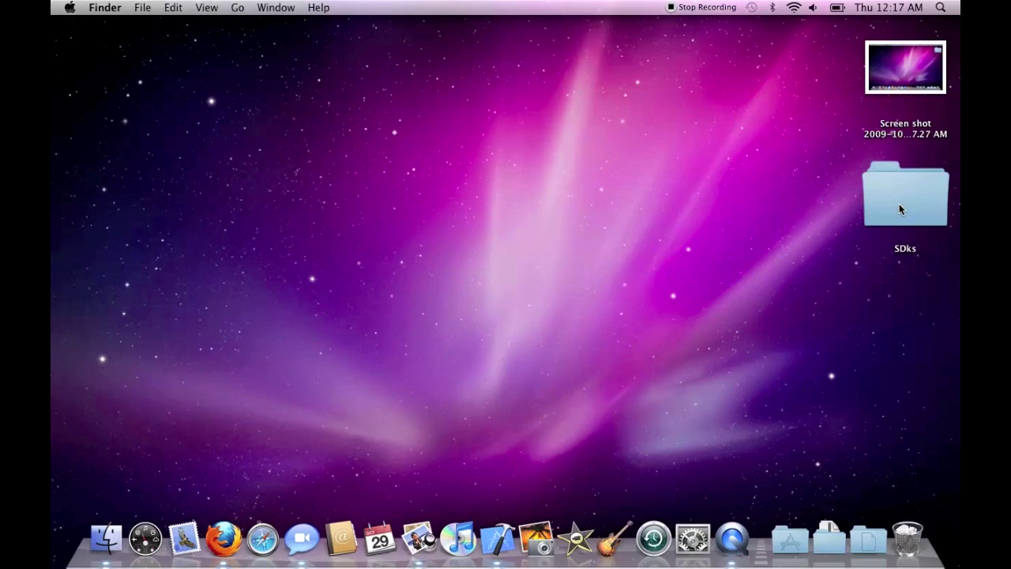
drag(905, 79, 931, 286)
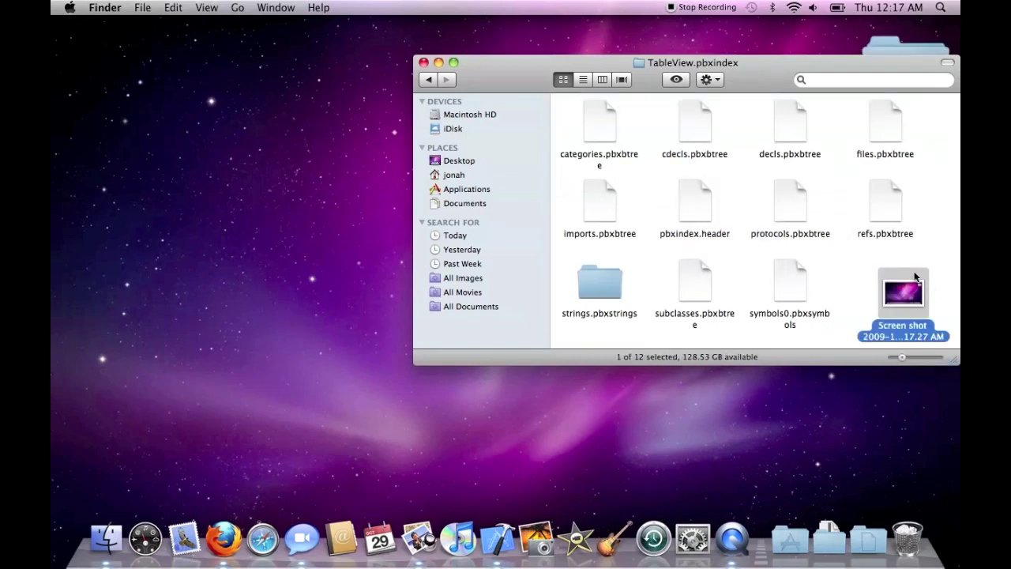
drag(914, 275, 909, 541)
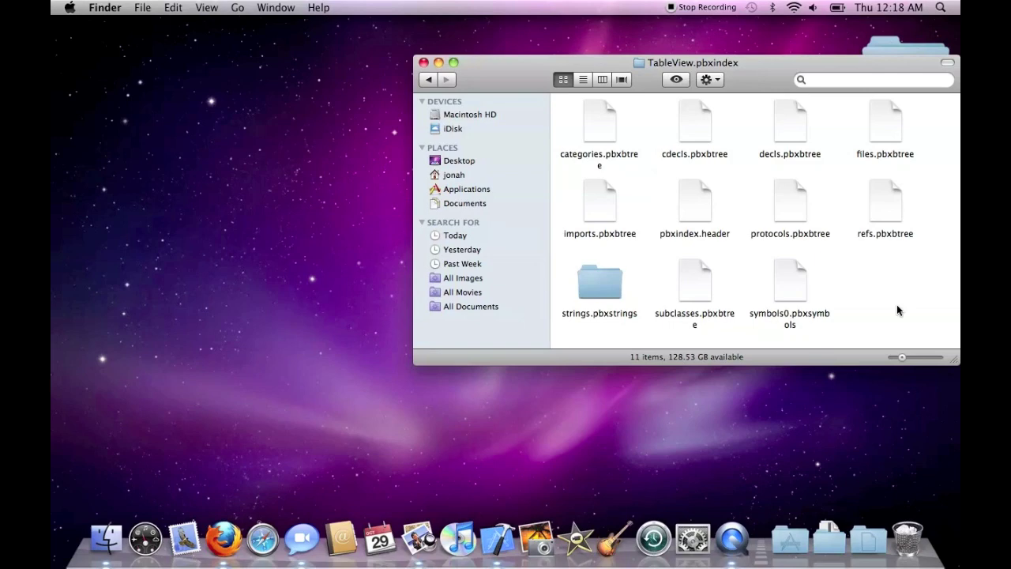
Close the TableView.pbxindex Finder window with its red close button
click(424, 63)
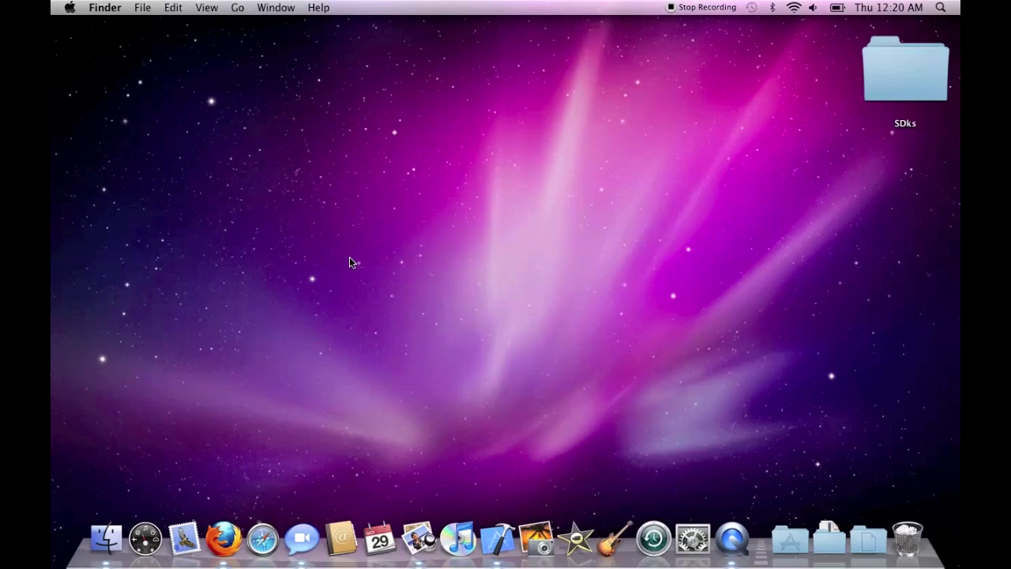
Launch TextEdit from a Spotlight search for 'text' and type hello into a new document
key(super+space)
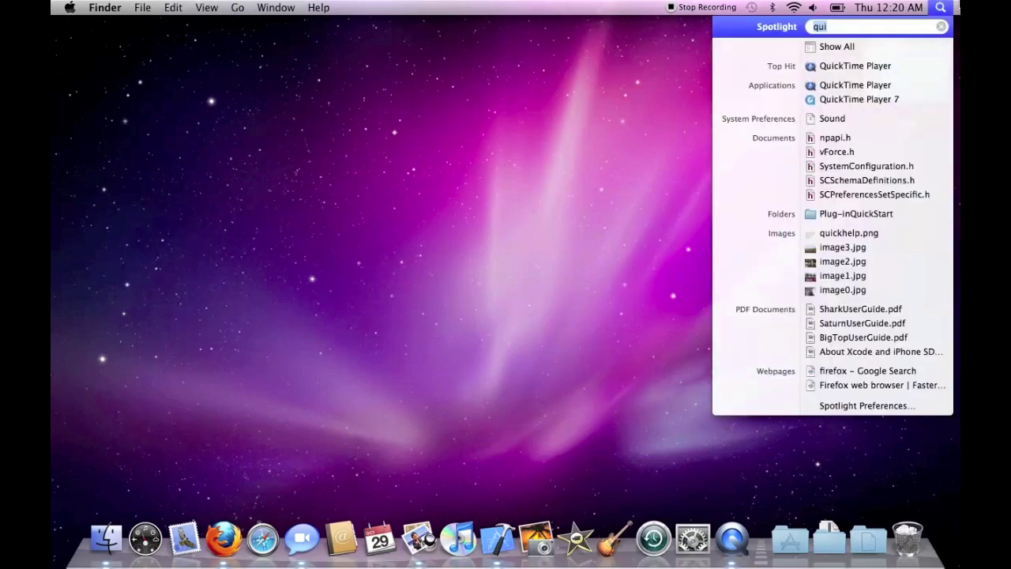
text(text)
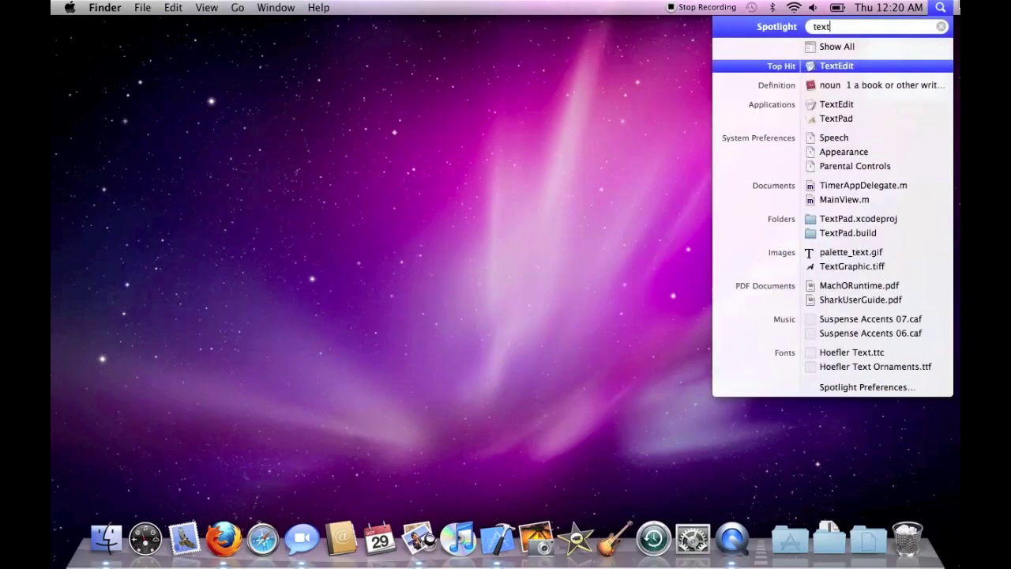
key(Return)
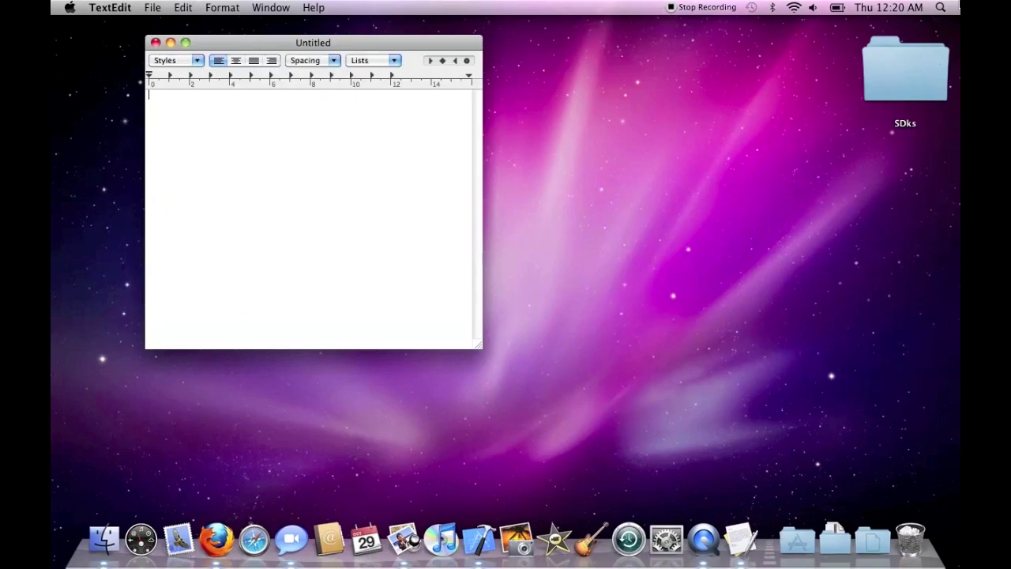
text(he)
Raise the volume, have the text read via Edit > Speech > Start Speaking, and close without saving
key(XF86AudioRaiseVolume)
key(XF86AudioRaiseVolume)
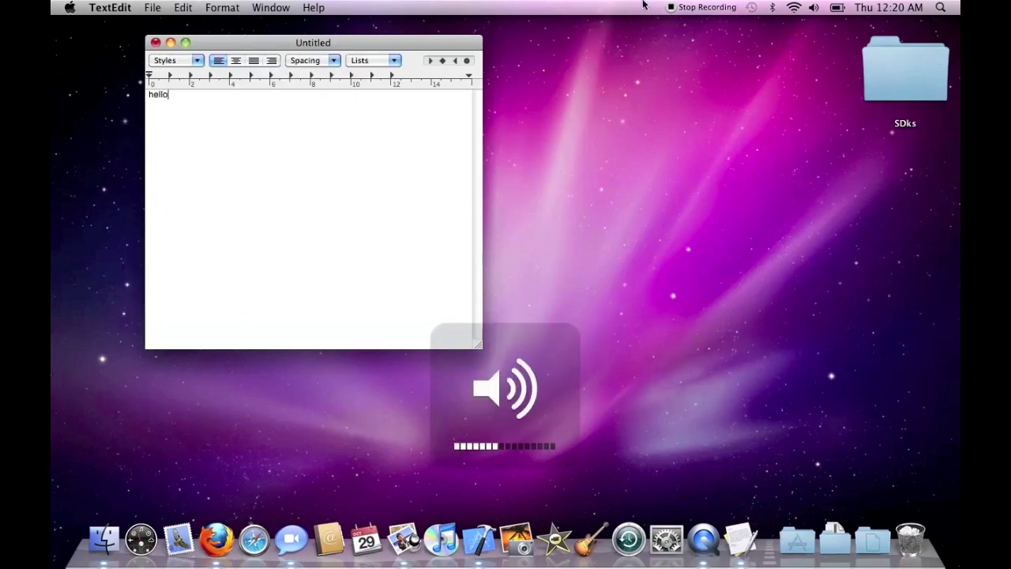
click(183, 8)
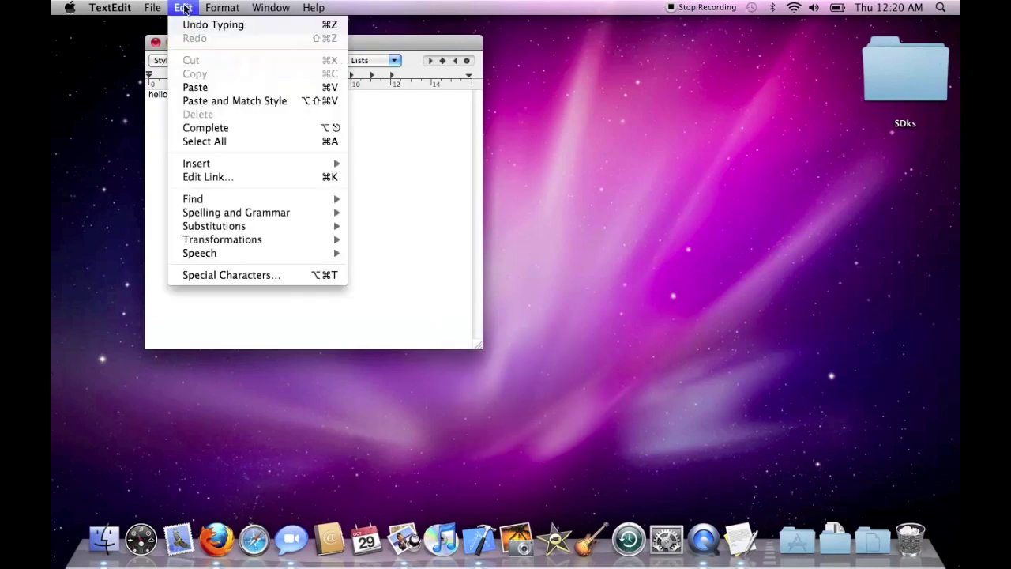
mouse_move(247, 253)
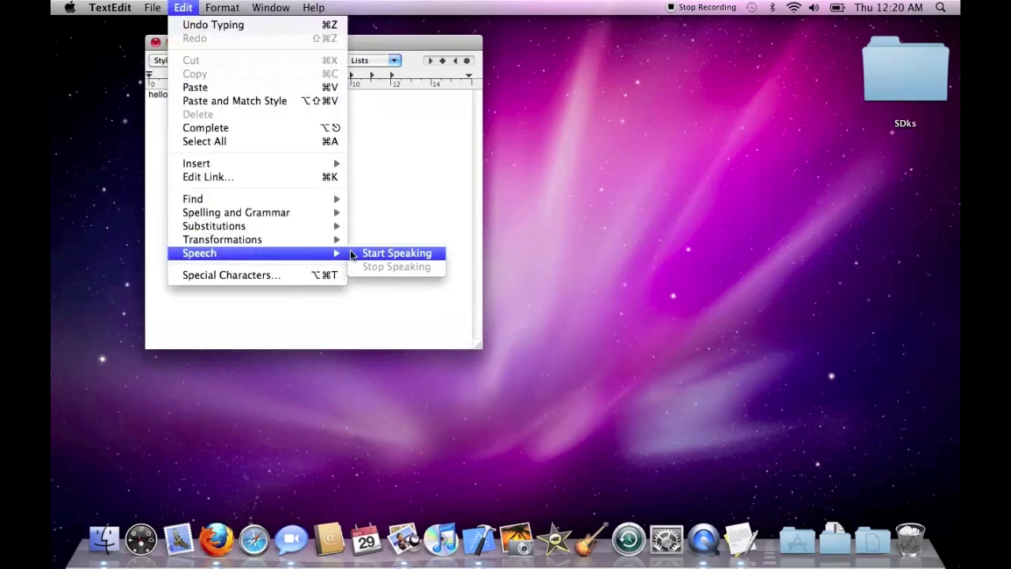
click(360, 252)
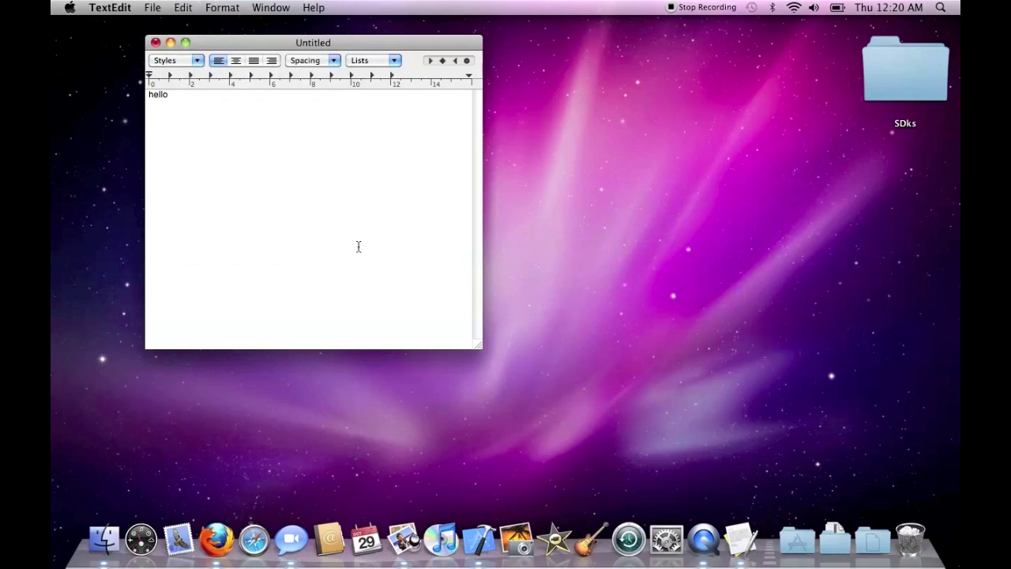
click(151, 42)
click(279, 128)
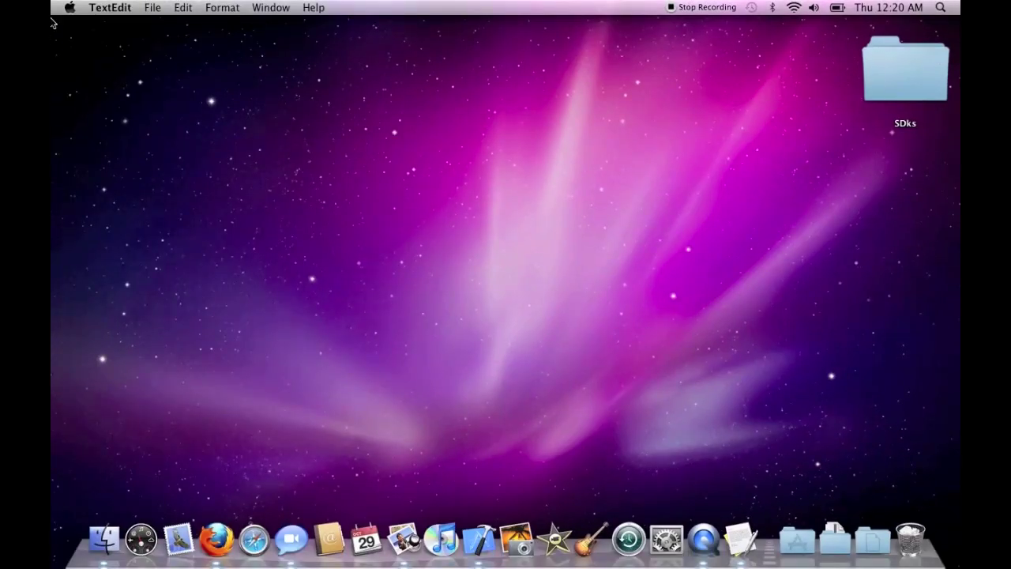
In System Preferences' Date & Time, enable Announce the time On the hour
click(69, 7)
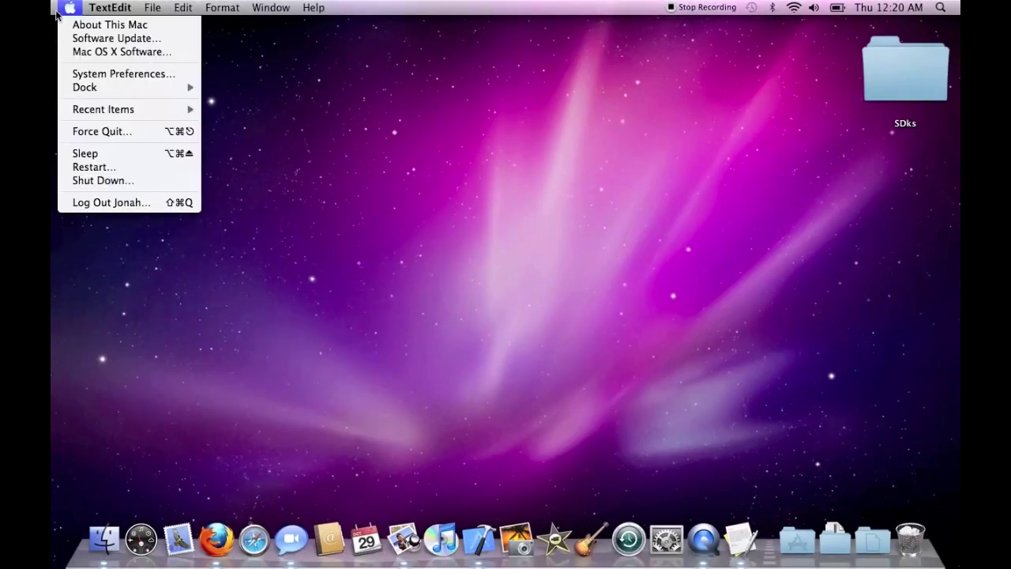
click(97, 75)
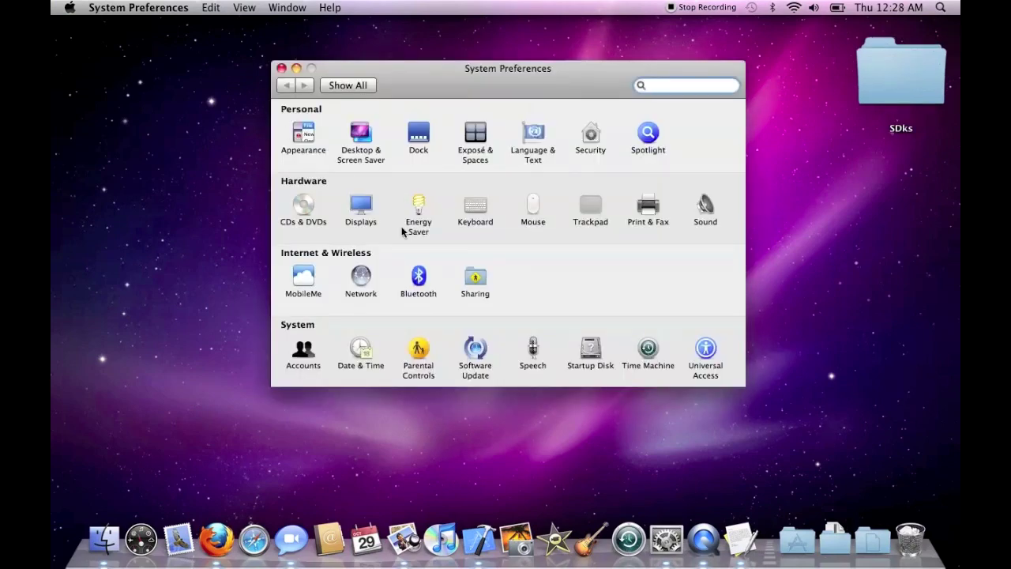
click(363, 348)
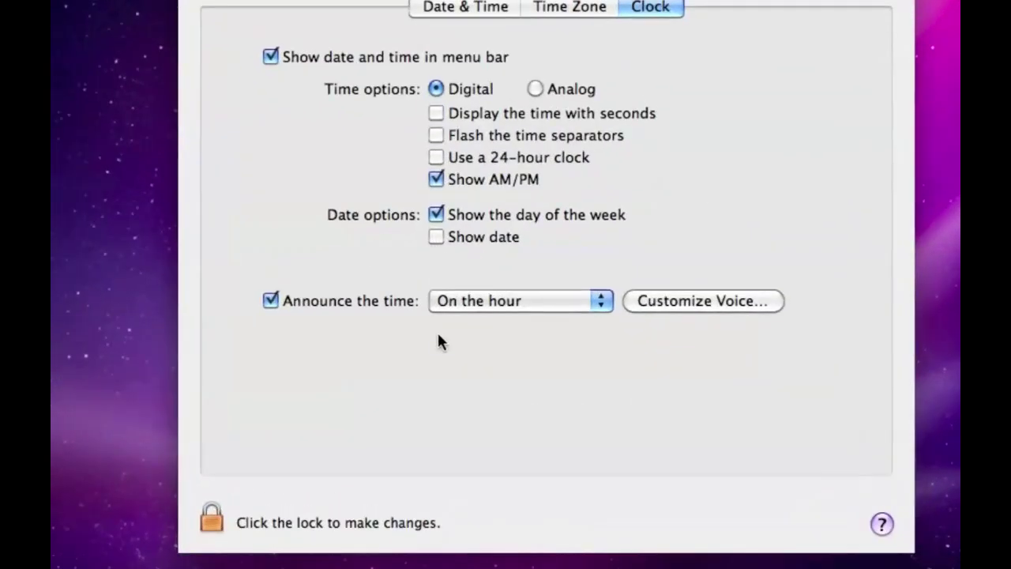
click(268, 301)
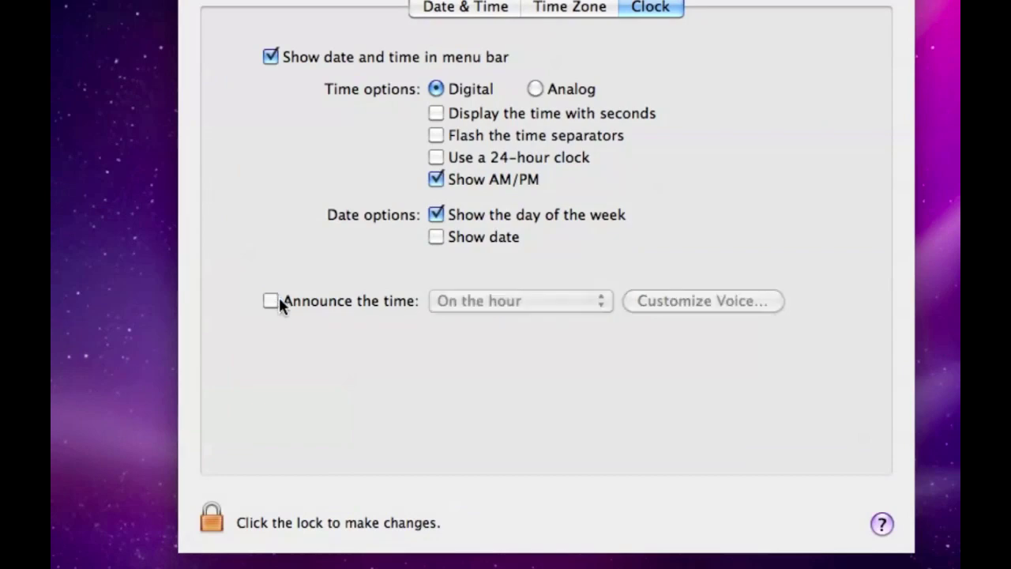
click(330, 300)
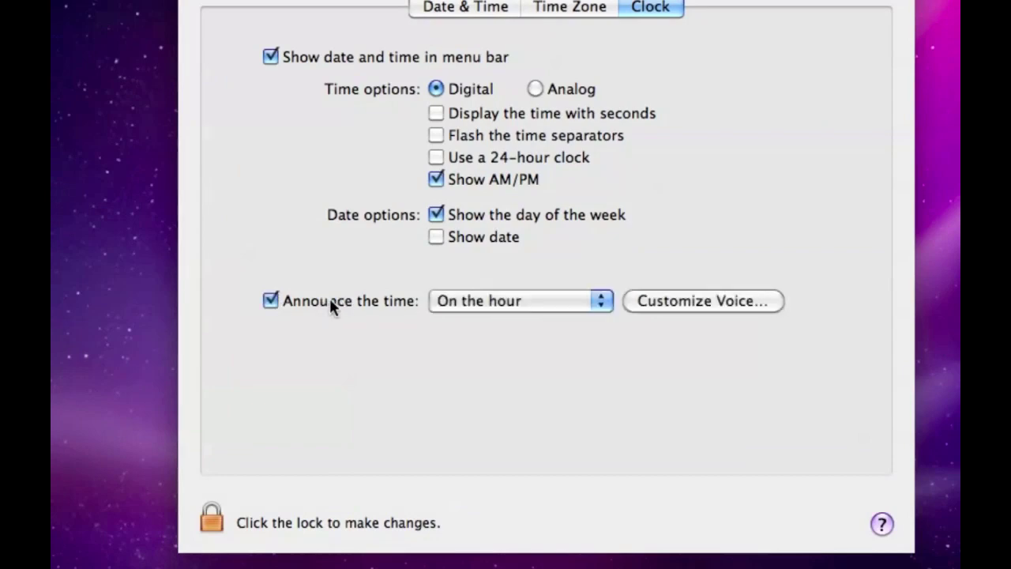
click(447, 305)
click(565, 423)
Preview the announcement voice at Fast and Slow custom rates, cancel, and close Date & Time
click(670, 308)
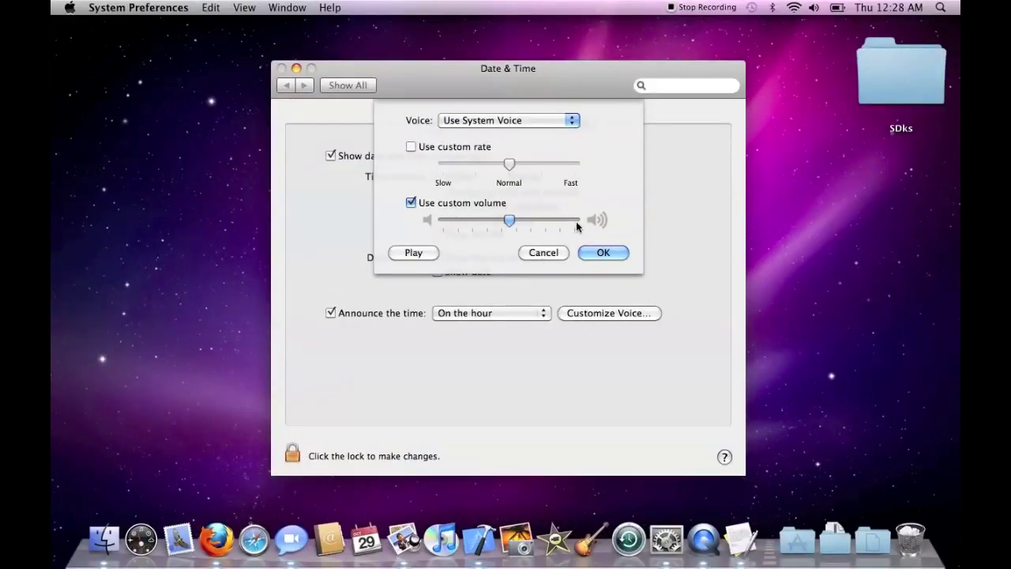
click(419, 255)
click(411, 147)
drag(510, 163, 574, 163)
click(413, 254)
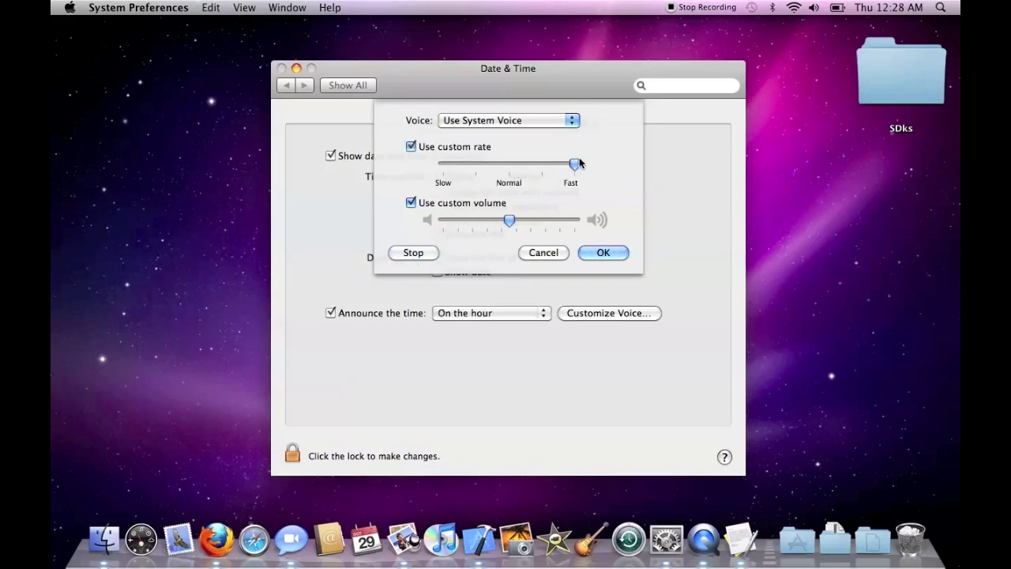
drag(575, 163, 442, 163)
click(406, 255)
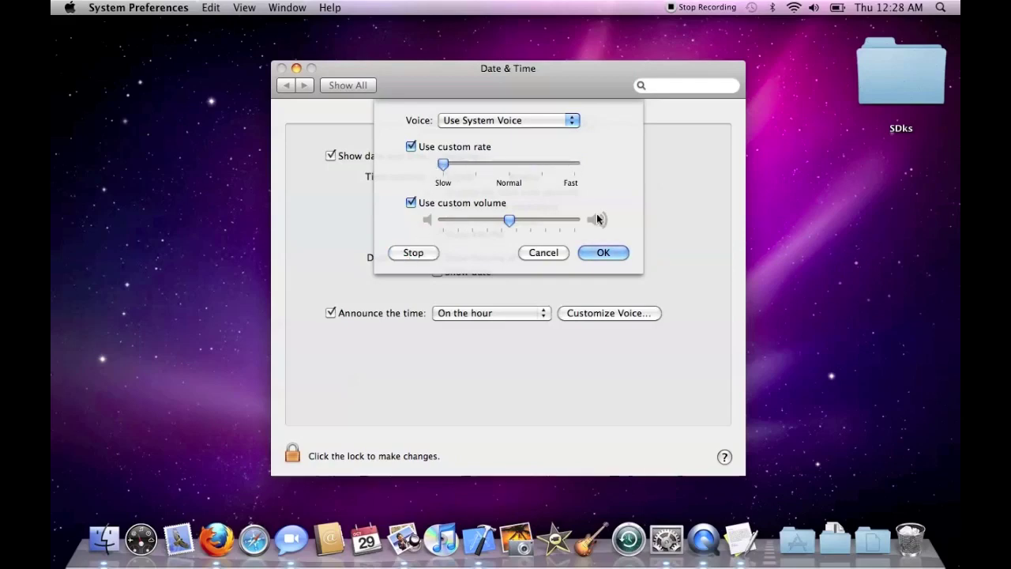
click(543, 253)
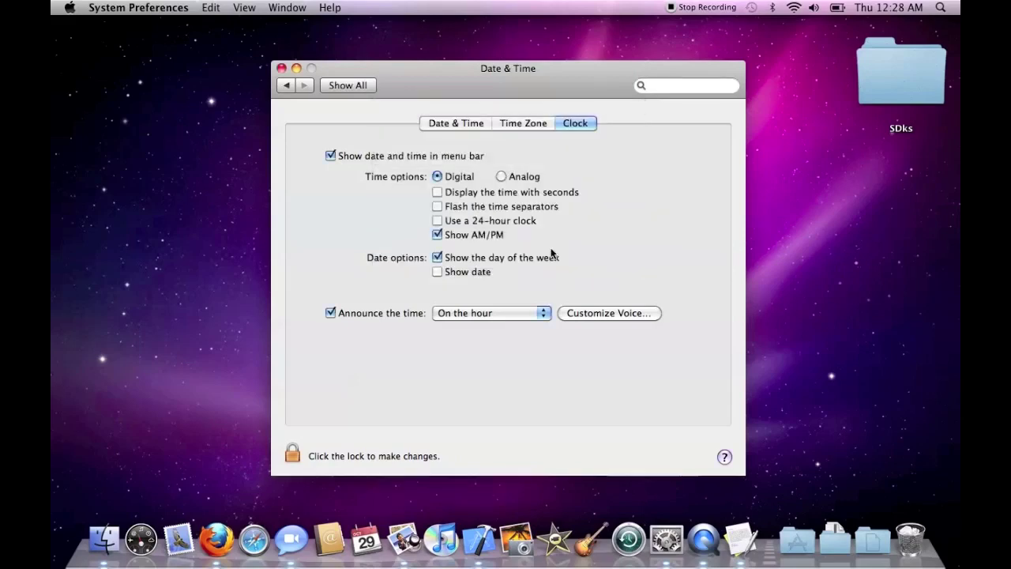
click(280, 69)
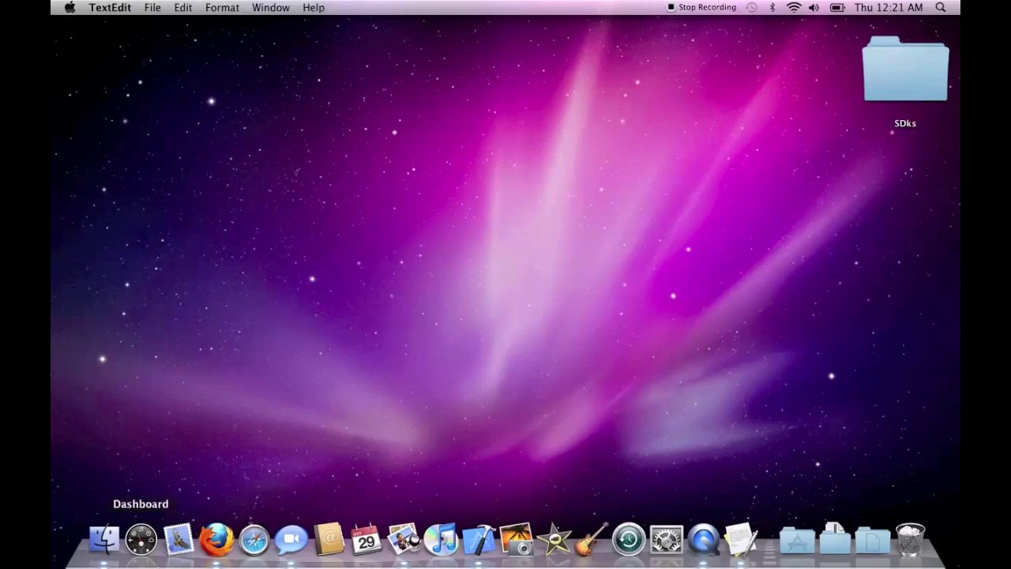
Open the home folder and Firefox from the Dock, then shrink and reposition the Firefox window
click(89, 558)
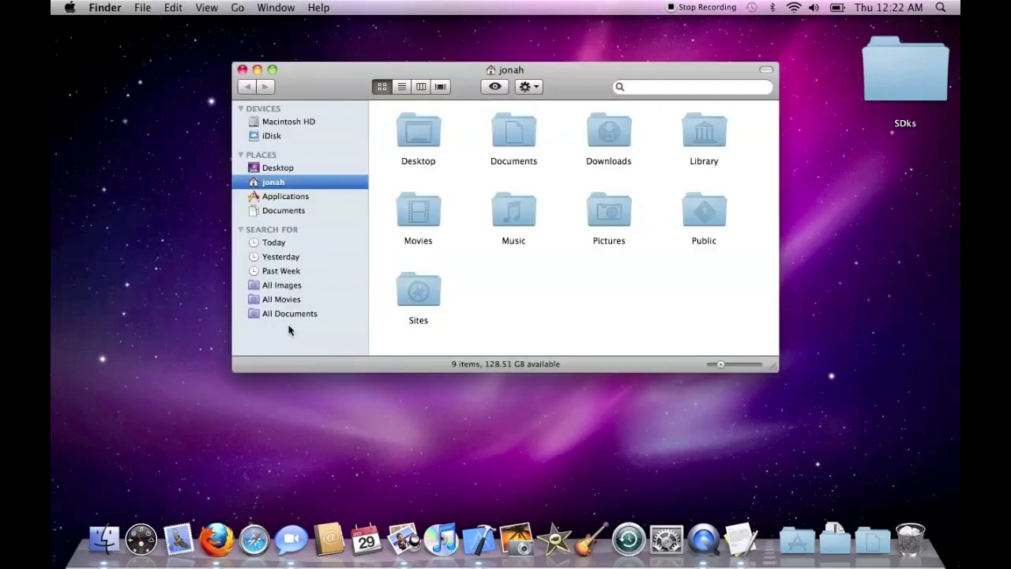
click(223, 553)
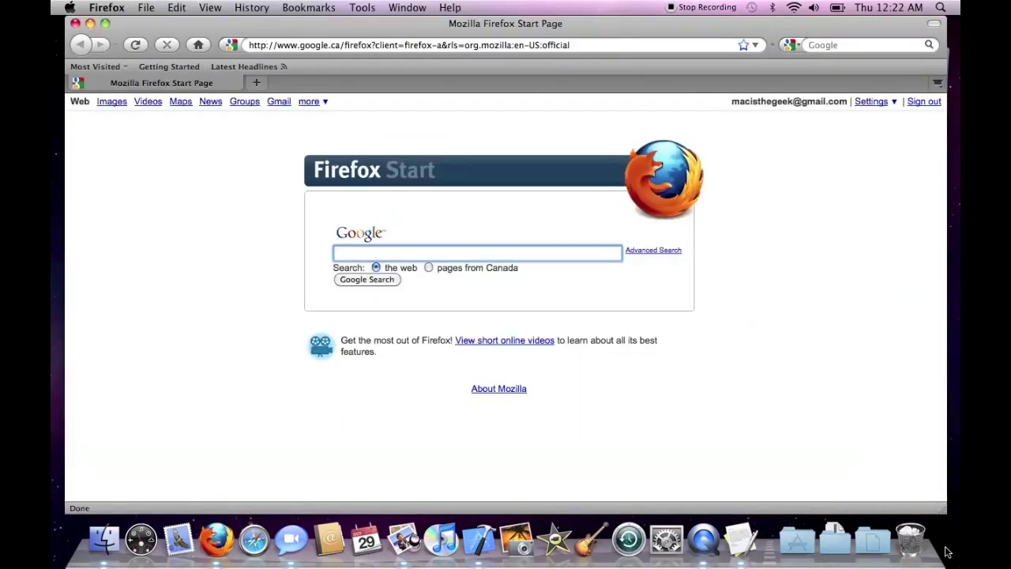
drag(952, 515, 780, 418)
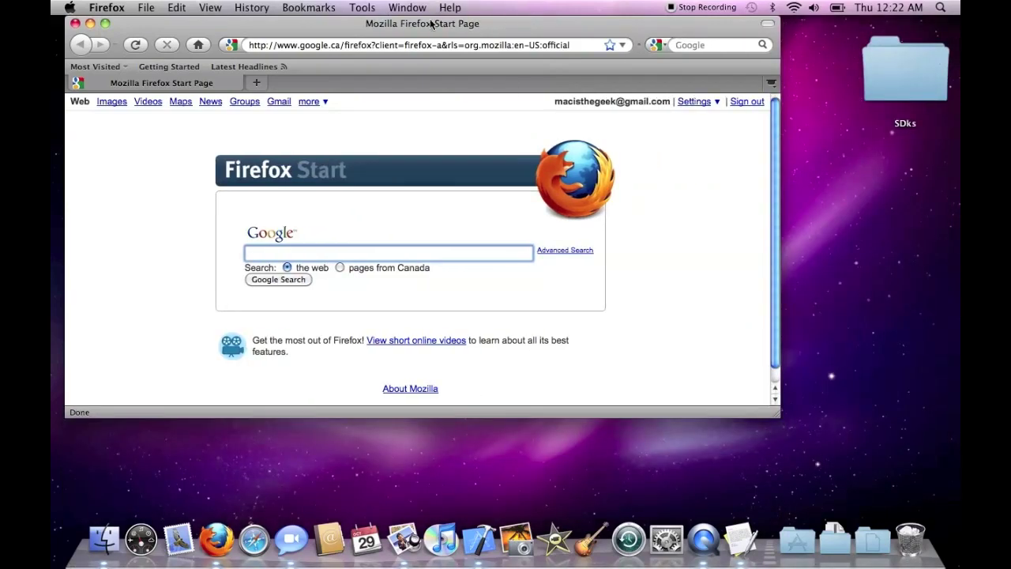
drag(433, 22, 660, 184)
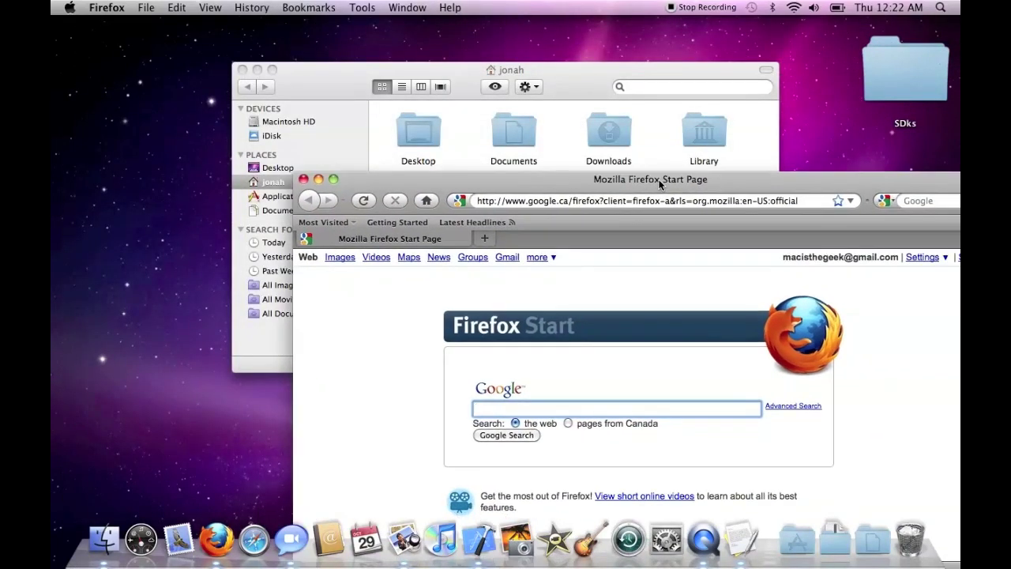
Preview both windows in Exposé with F9, bring the home folder forward, then close both windows
key(F9)
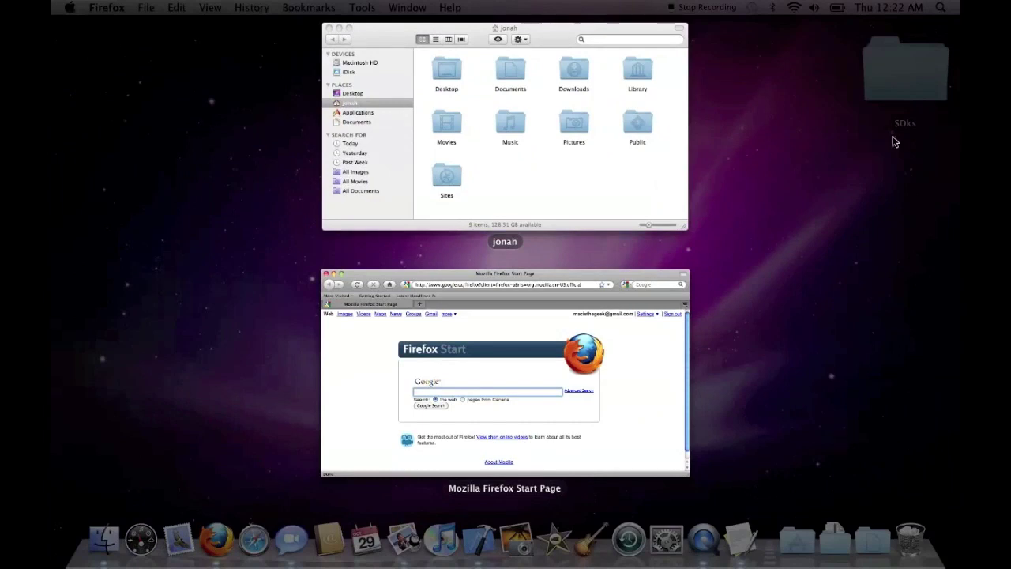
key(space)
key(space)
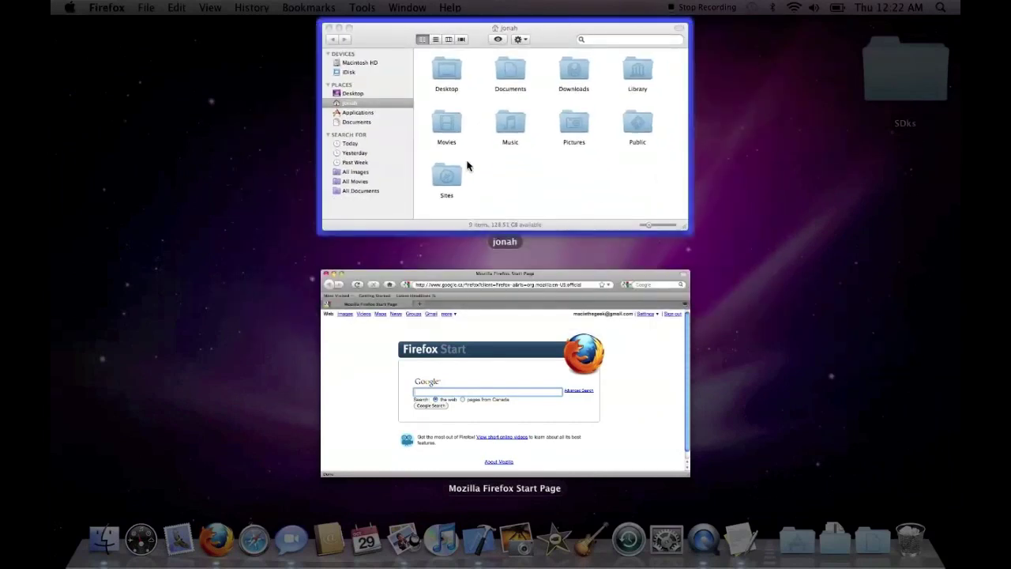
key(space)
key(space)
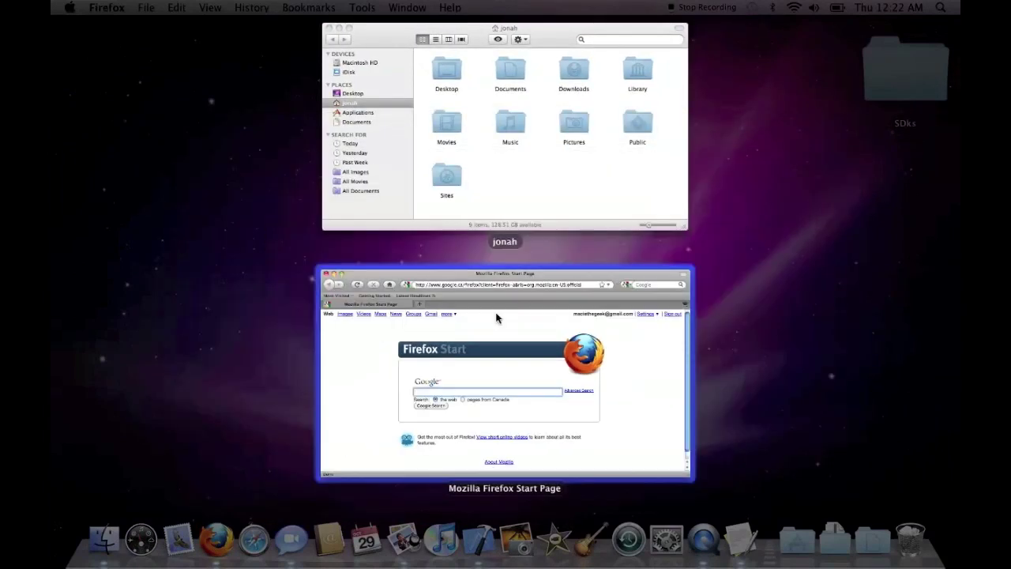
key(space)
key(space)
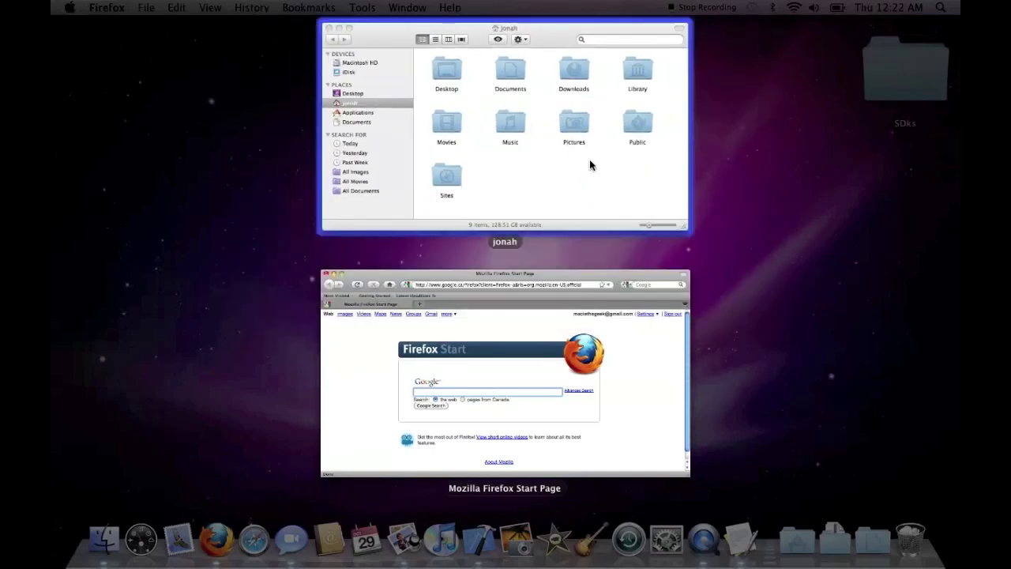
click(582, 143)
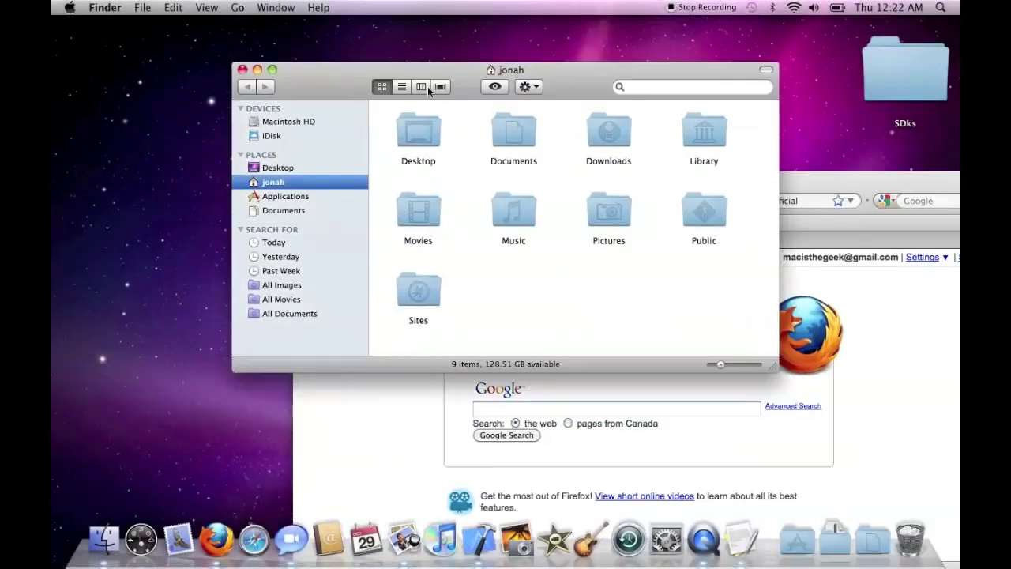
click(244, 70)
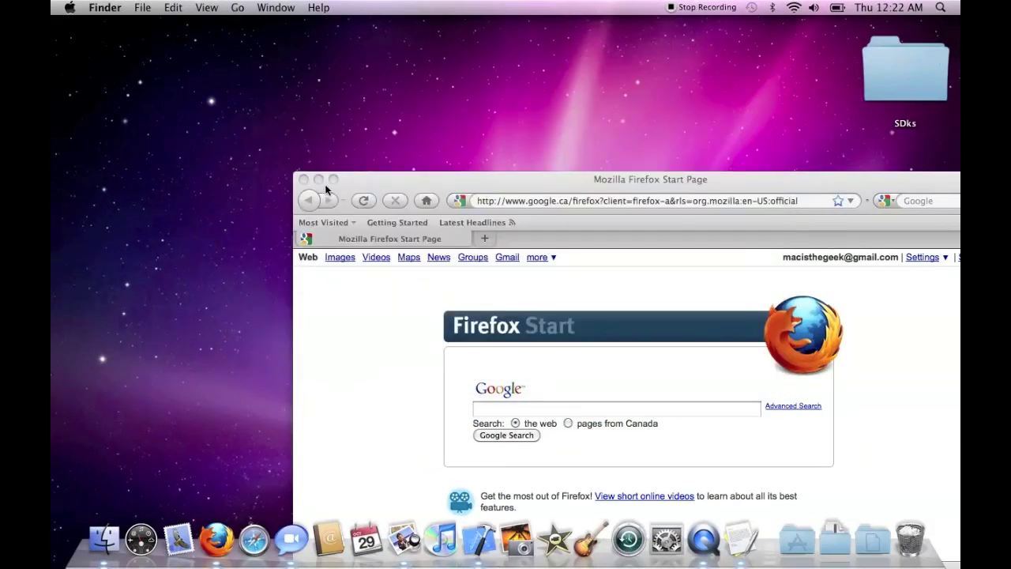
click(304, 180)
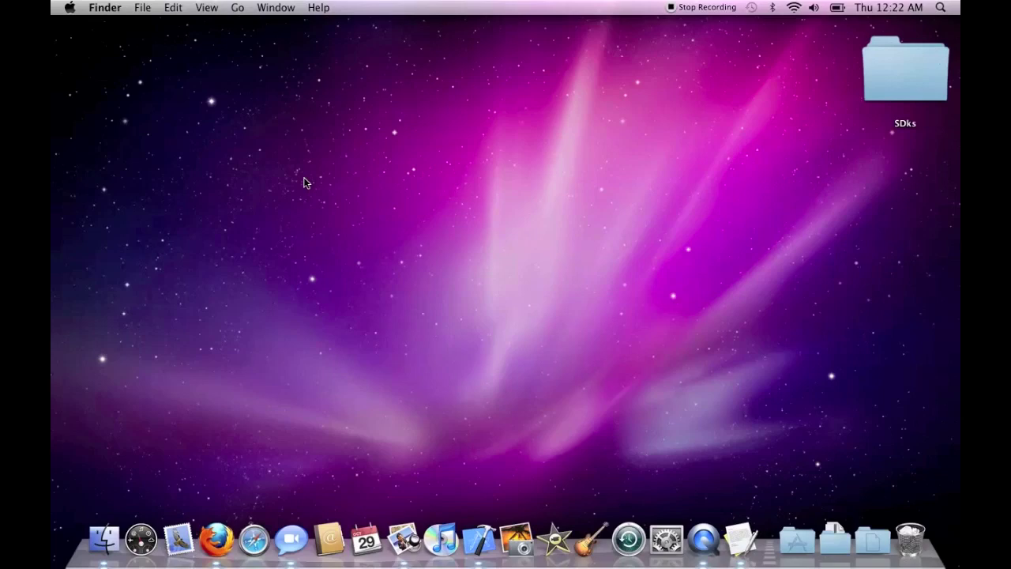
Open Spotlight, dismiss and reopen it, then type and clear a nonsense query
key(super+space)
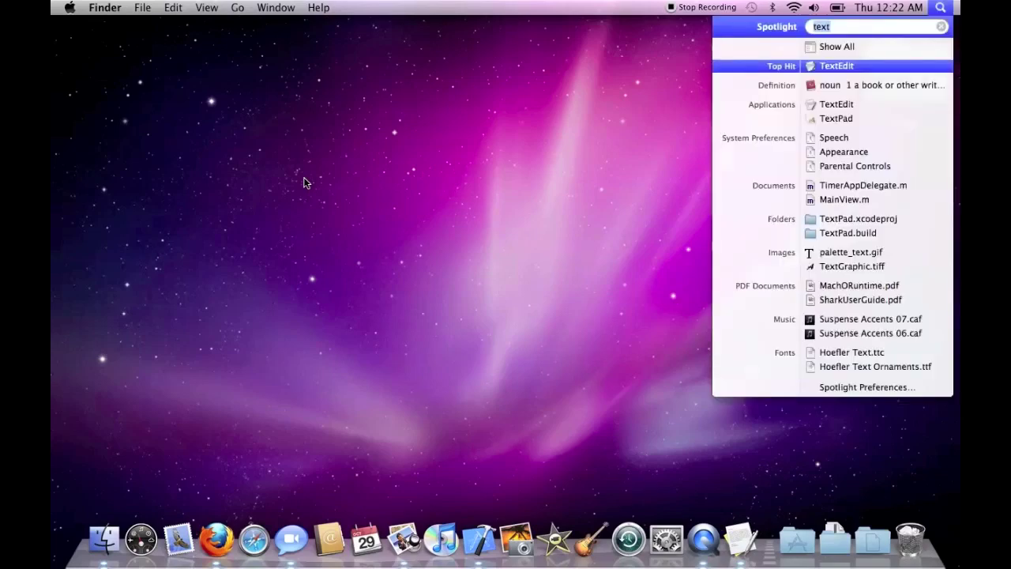
key(Escape)
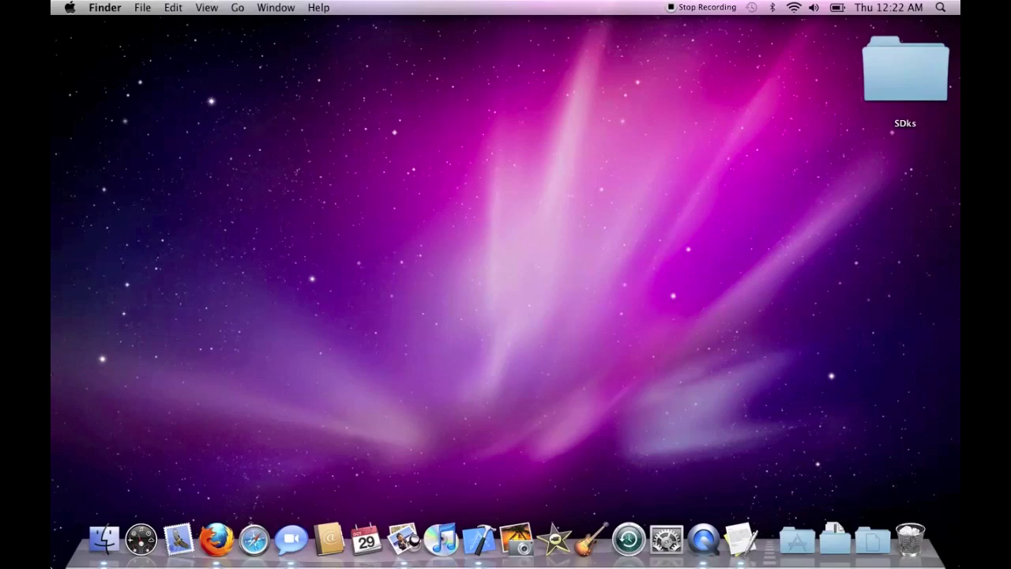
key(super+space)
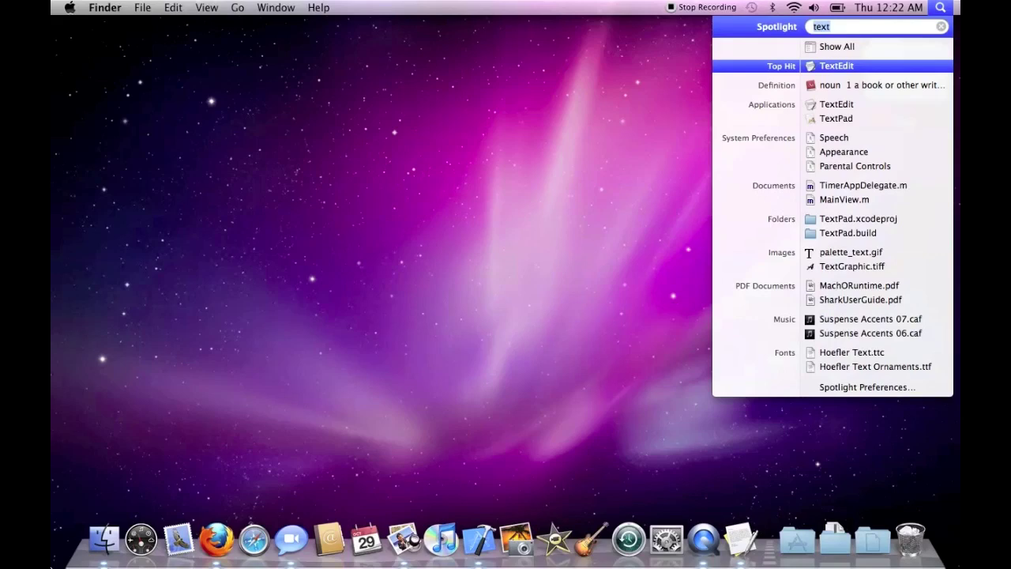
text(hfhshsfhdfh)
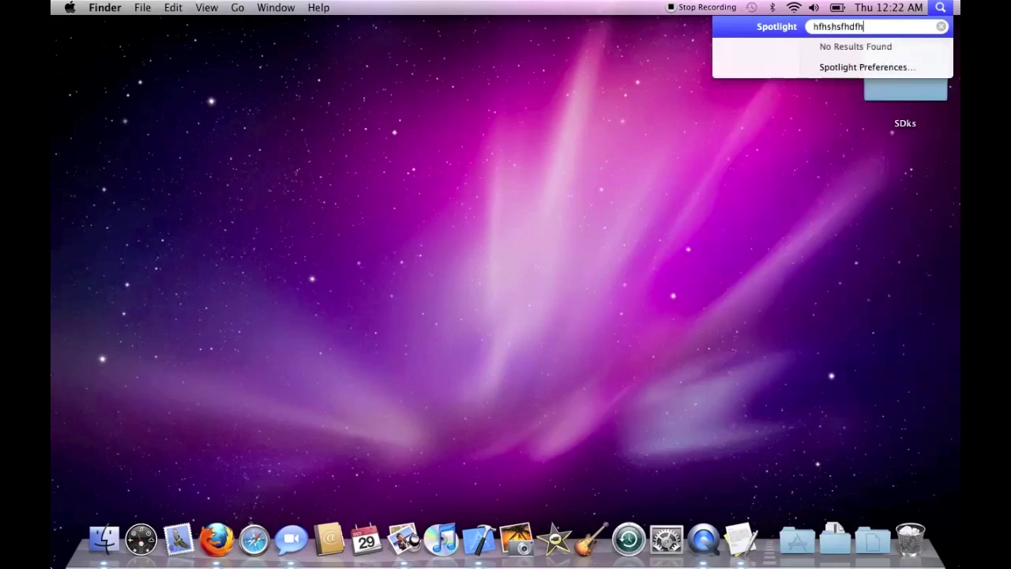
key(BackSpace)
key(BackSpace)
key(BackSpace)
key(BackSpace)
key(BackSpace)
key(BackSpace)
Launch Firefox from the 'fire' Top Hit, close it, and open the home folder window
text(fire)
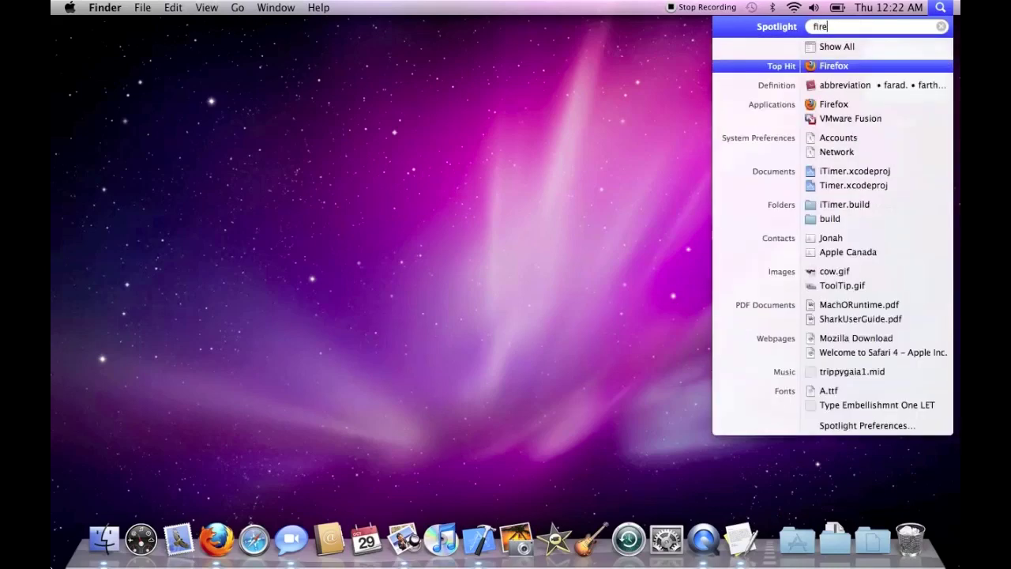
key(Down)
key(Down)
key(Down)
key(Up)
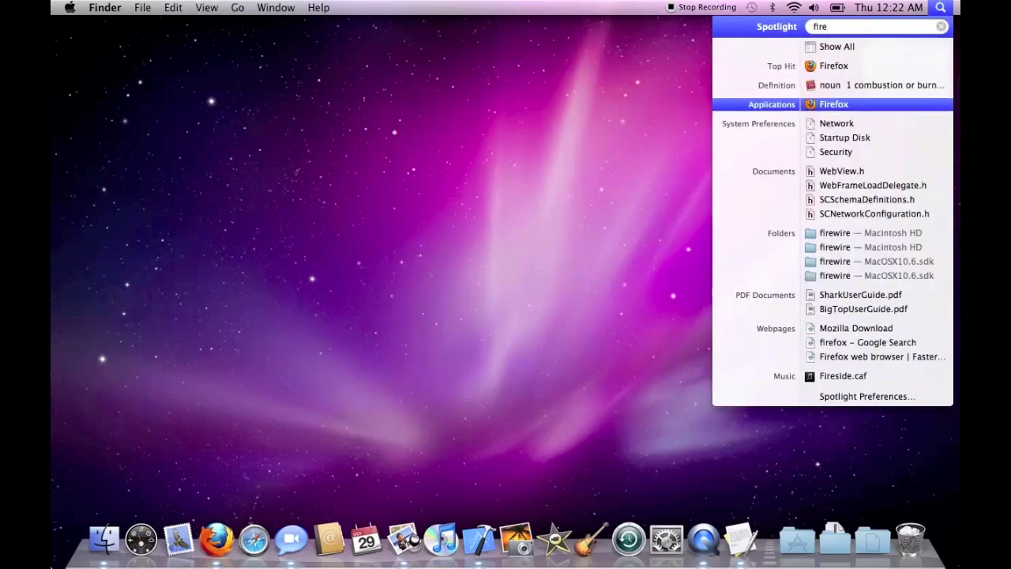
key(Up)
key(Return)
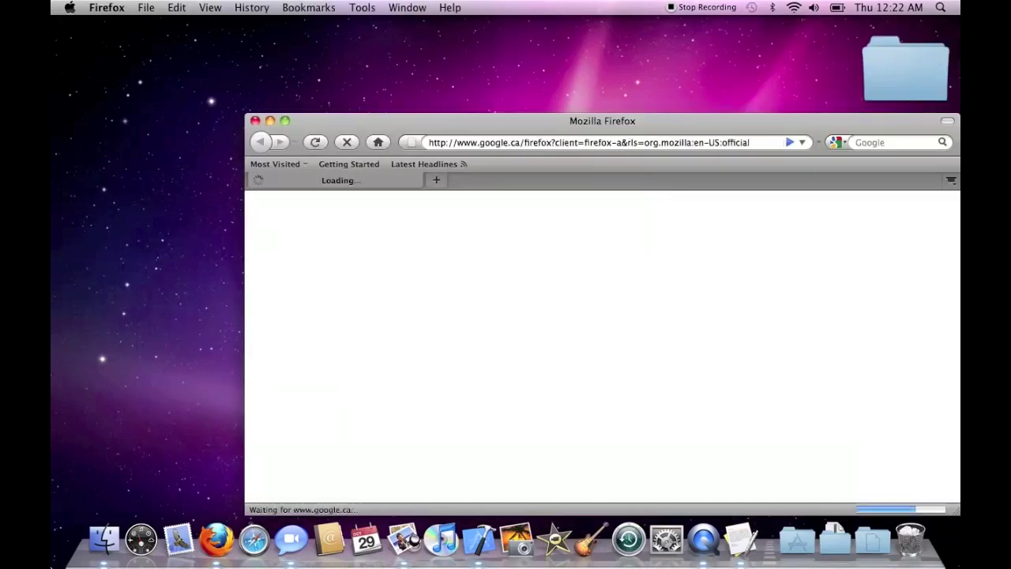
click(256, 121)
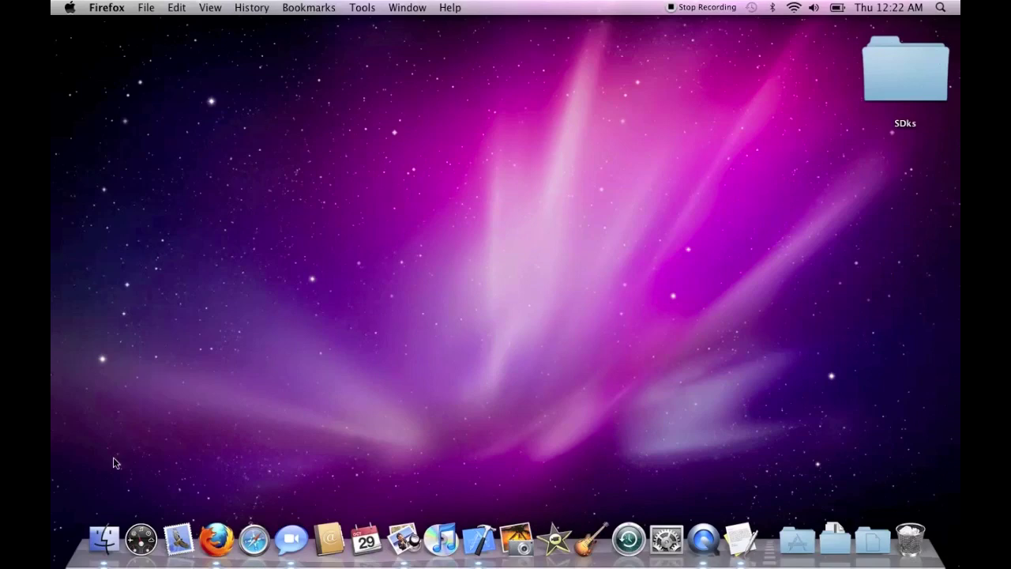
click(93, 537)
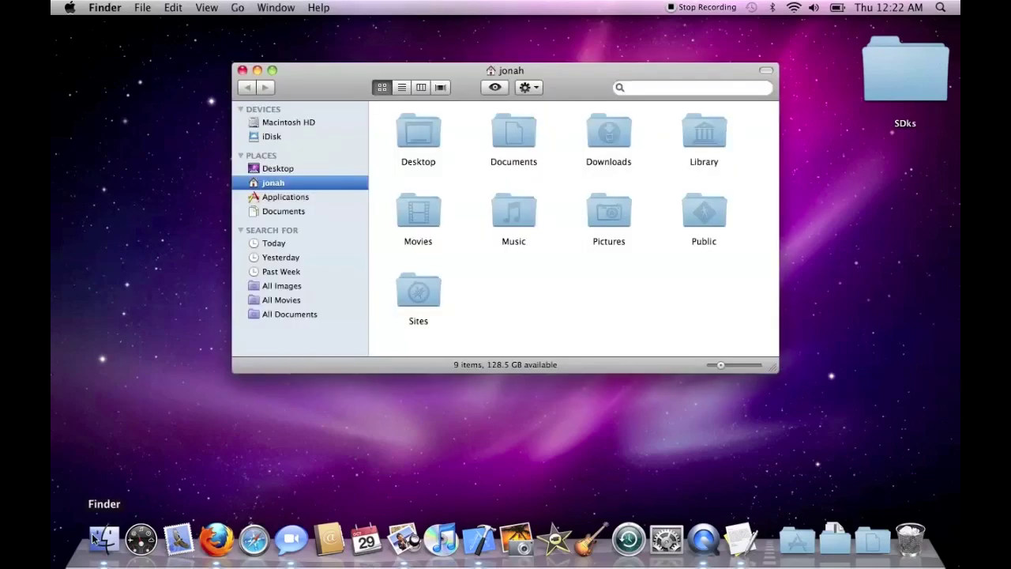
click(242, 70)
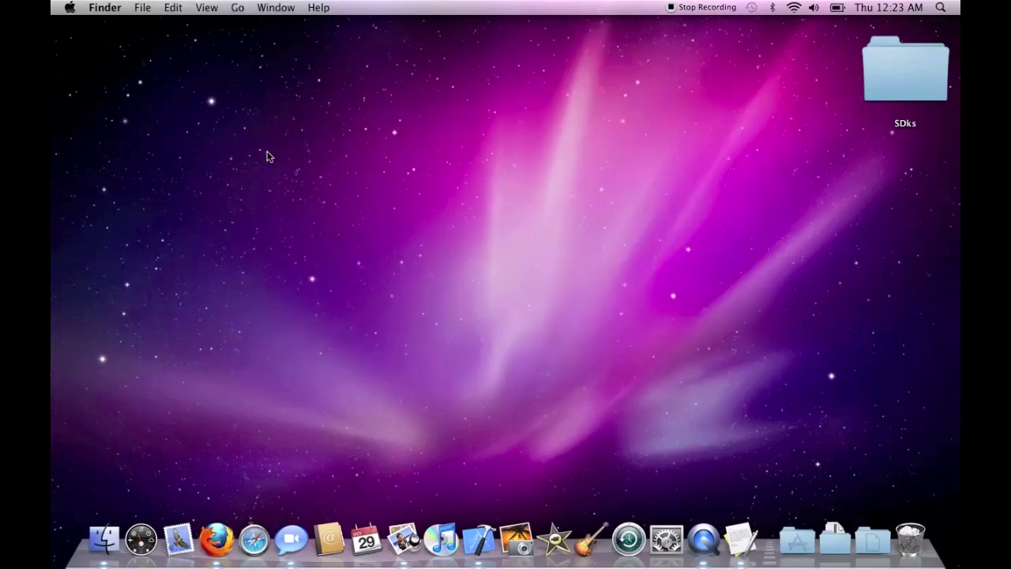
key(super+f)
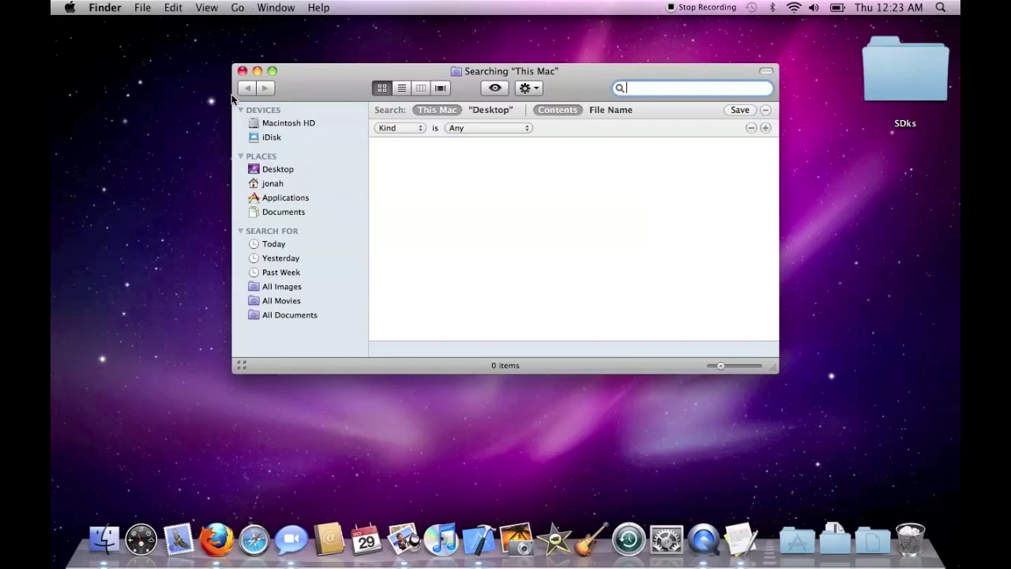
text(firefox)
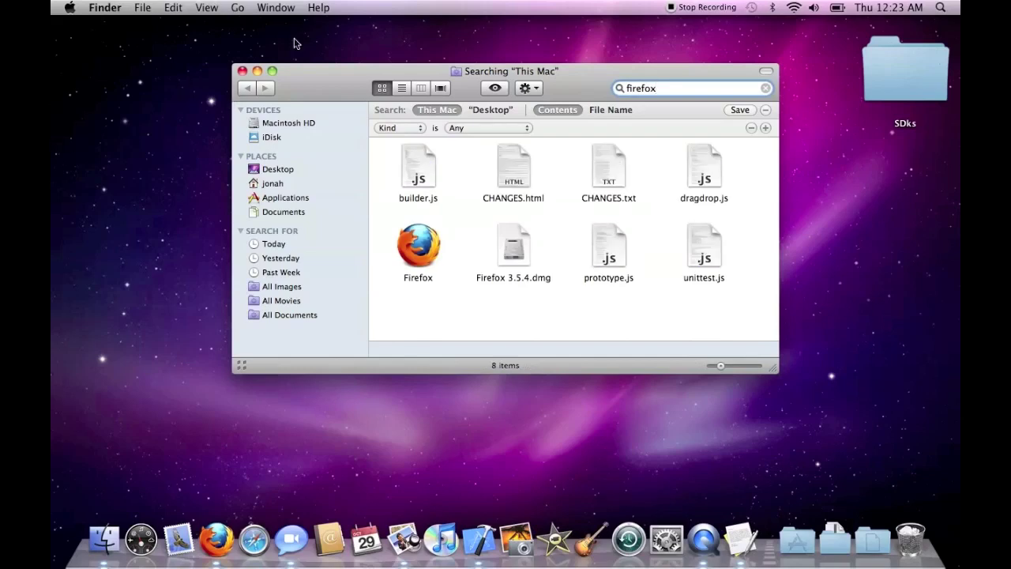
click(243, 71)
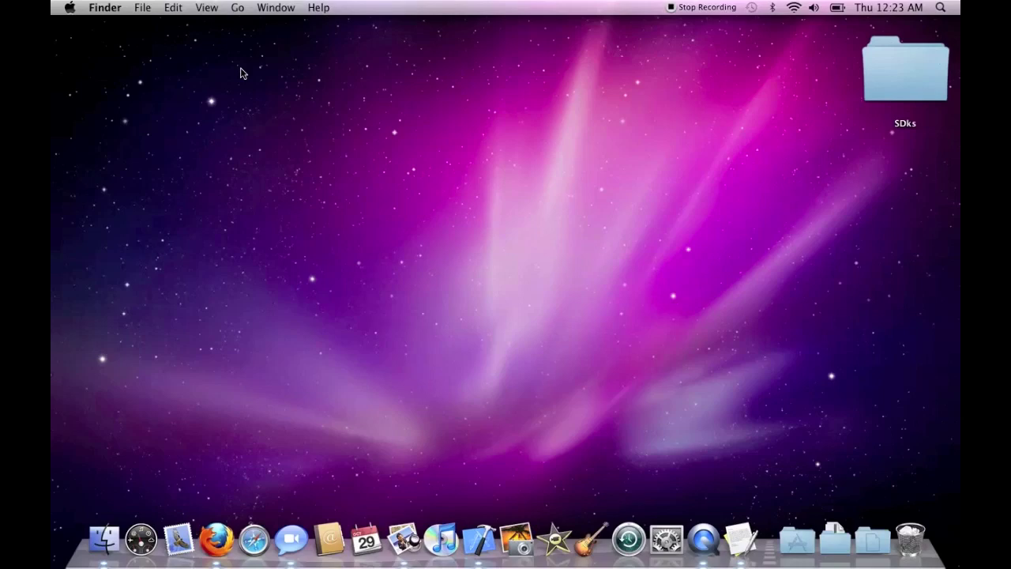
Open the desktop view options and set icon size to 128 × 128
key(super+j)
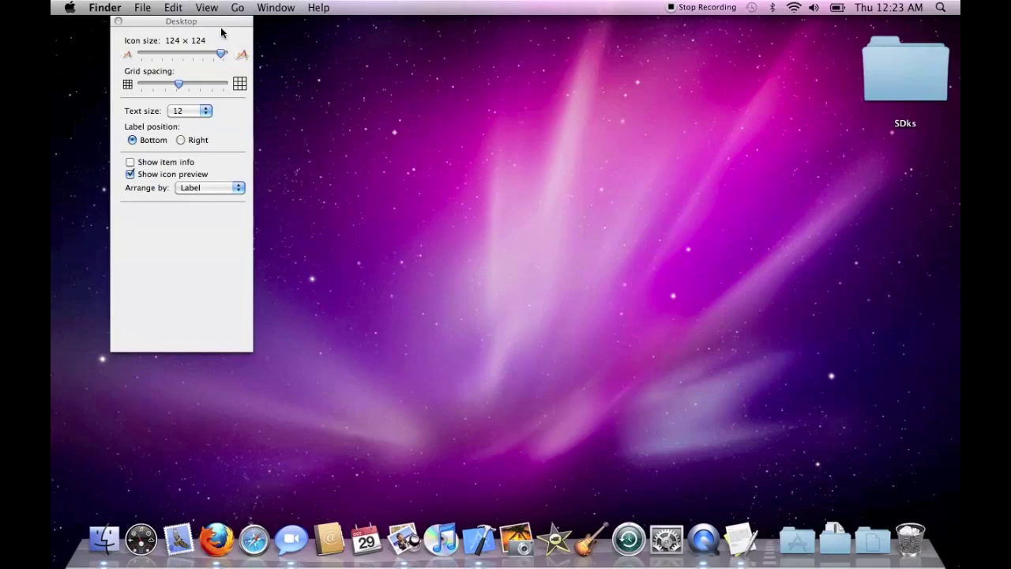
drag(224, 24, 729, 156)
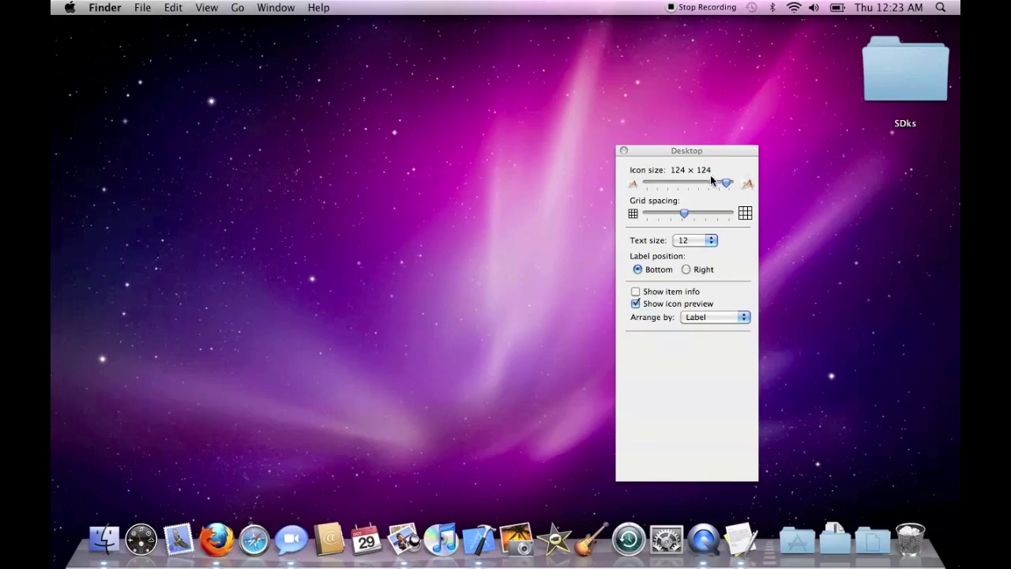
mouse_move(727, 183)
mouse_down()
mouse_move(675, 185)
mouse_move(728, 185)
mouse_up()
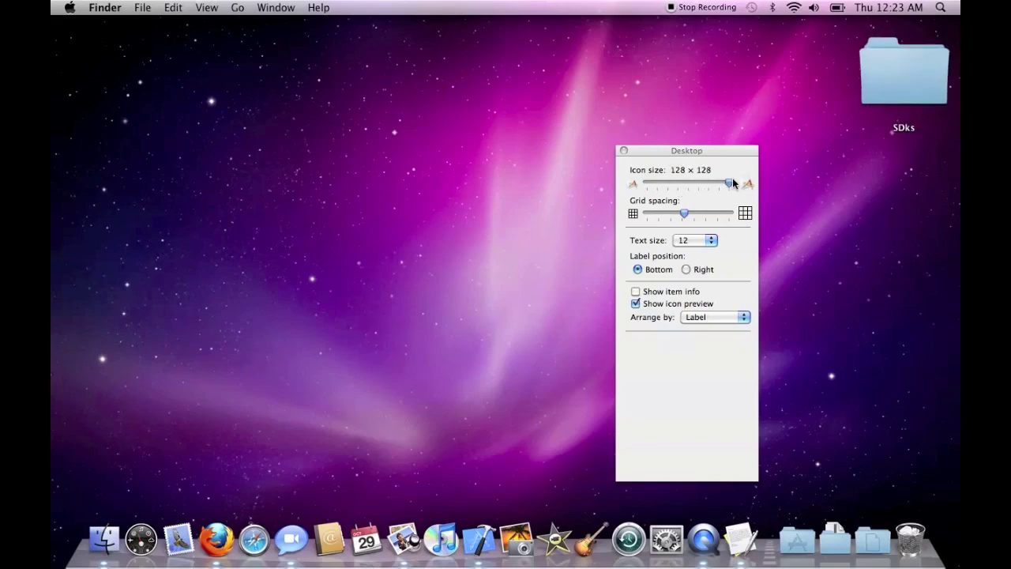
Try label sizes 16, 10, 15 and Kind/Label arrangement, settling on label size 13
click(671, 242)
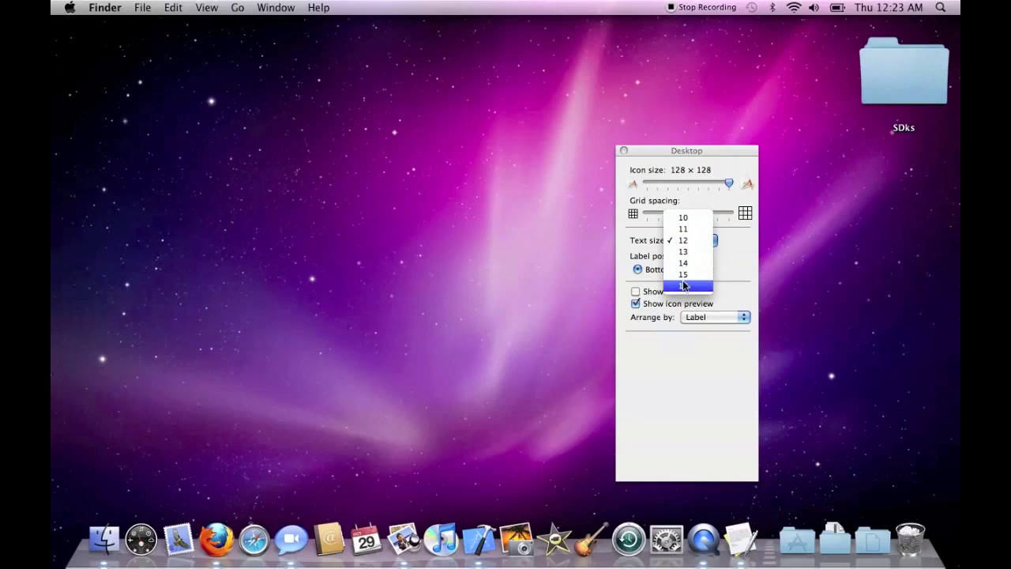
click(684, 284)
click(703, 241)
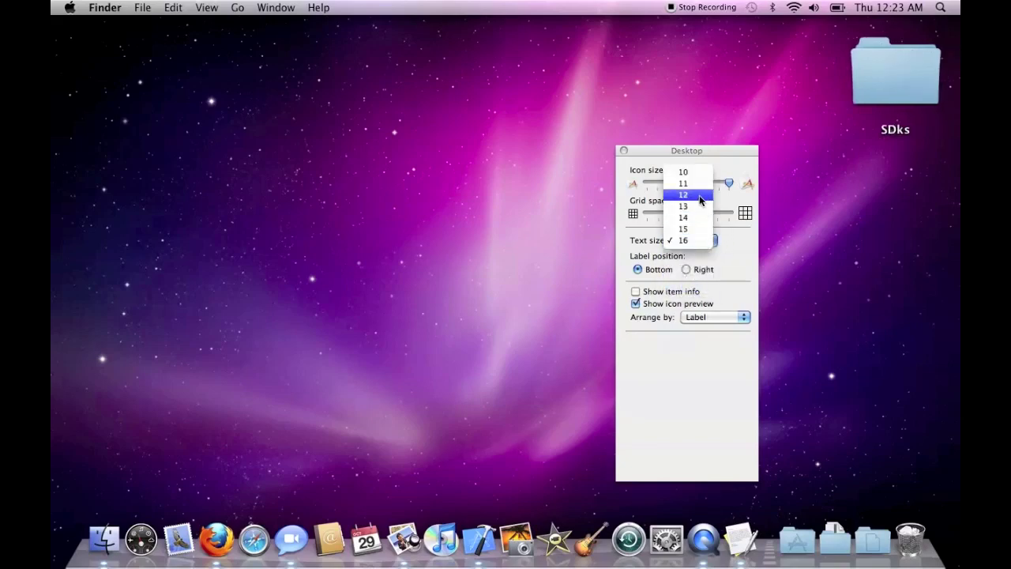
click(694, 179)
click(701, 242)
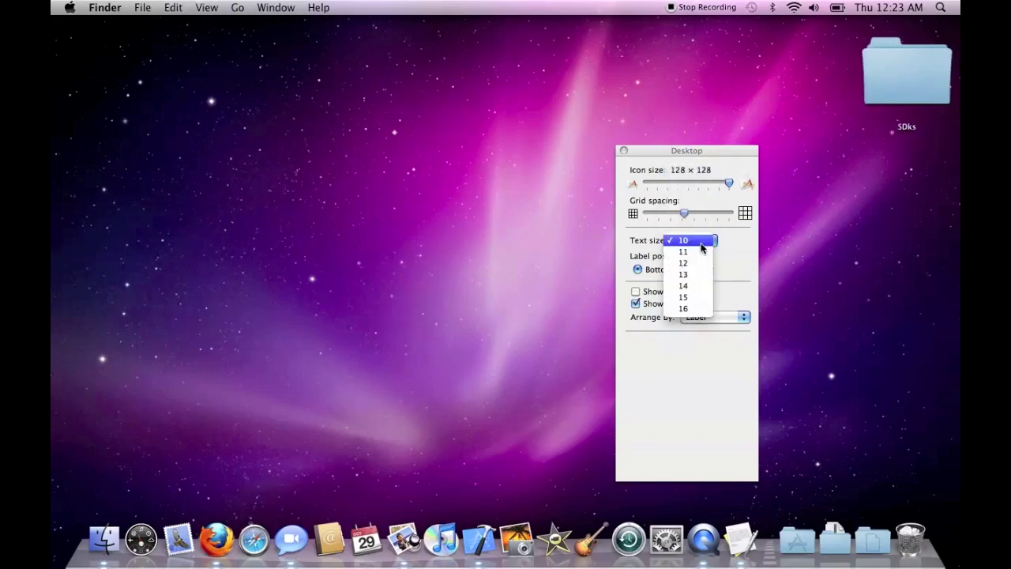
click(697, 296)
click(702, 317)
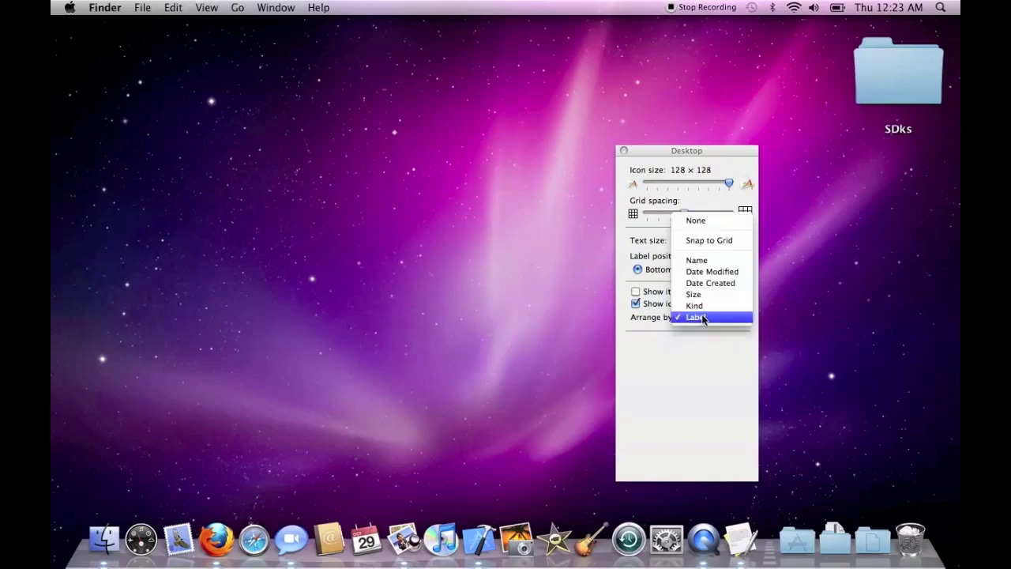
click(702, 306)
click(701, 318)
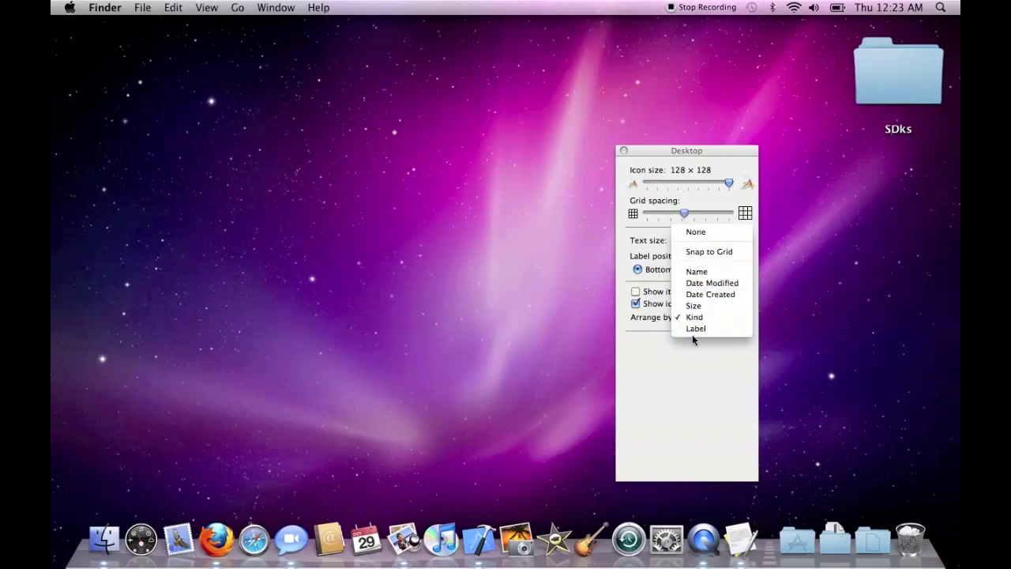
click(693, 329)
click(713, 240)
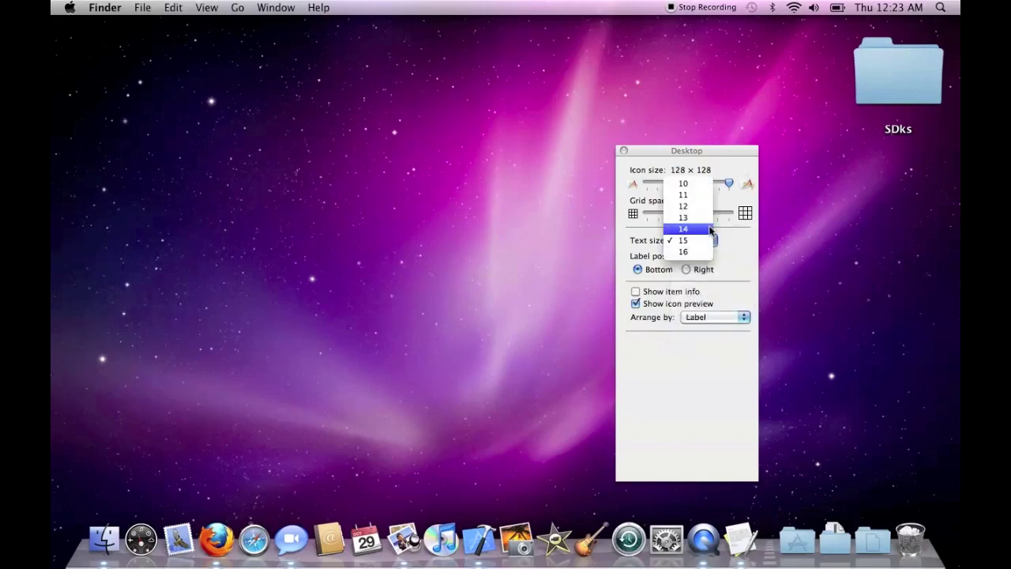
click(709, 218)
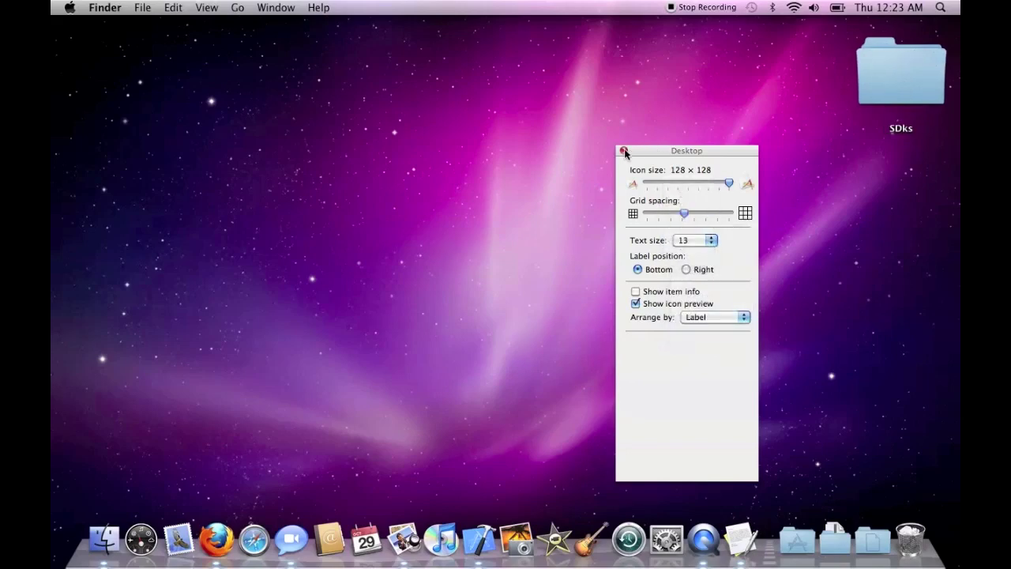
Enlarge the home folder's icons to about 68 × 68, then close the panel and window
click(105, 540)
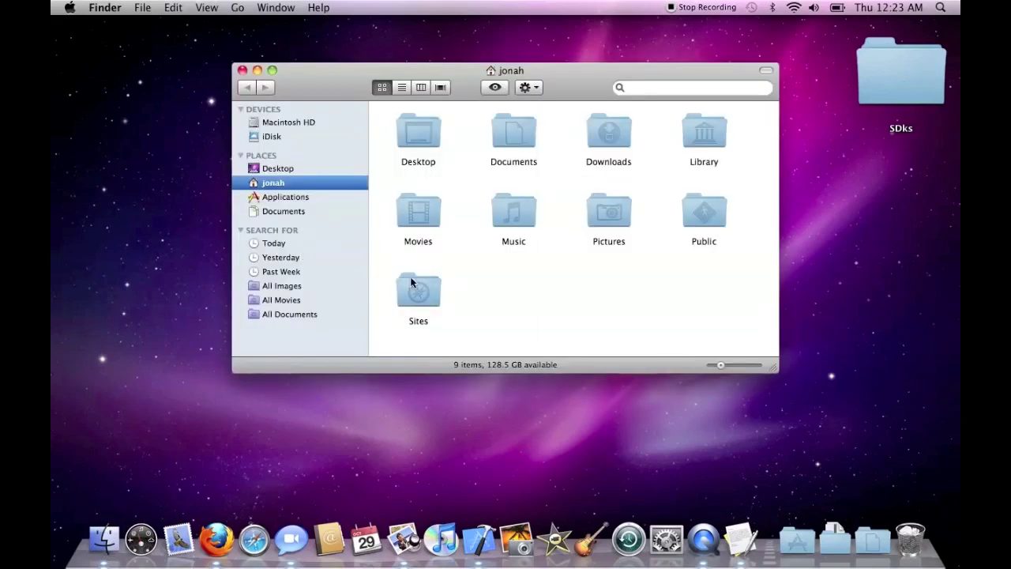
key(super+j)
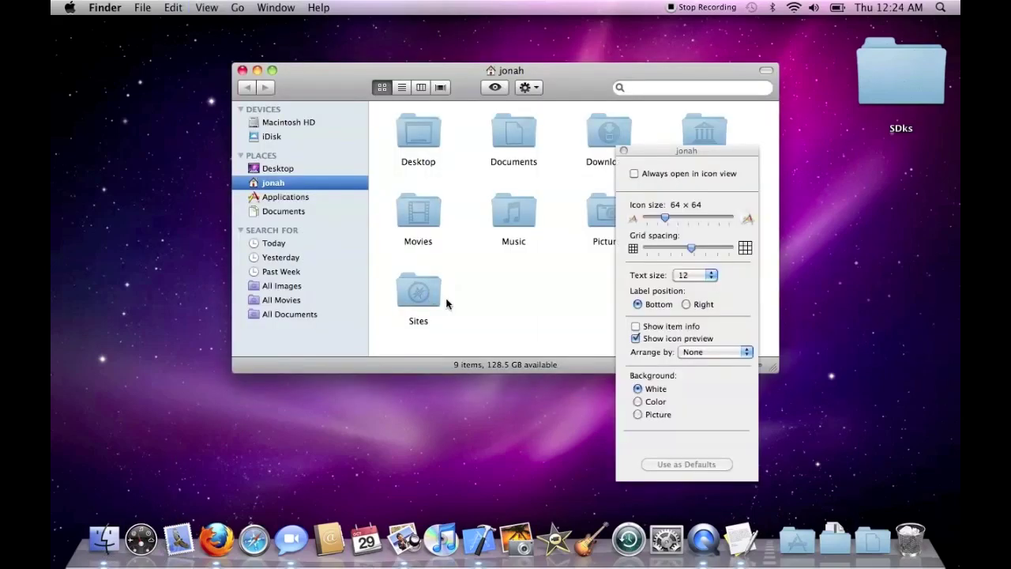
mouse_move(665, 224)
mouse_down()
mouse_move(693, 223)
mouse_move(648, 224)
mouse_move(666, 221)
mouse_up()
click(623, 150)
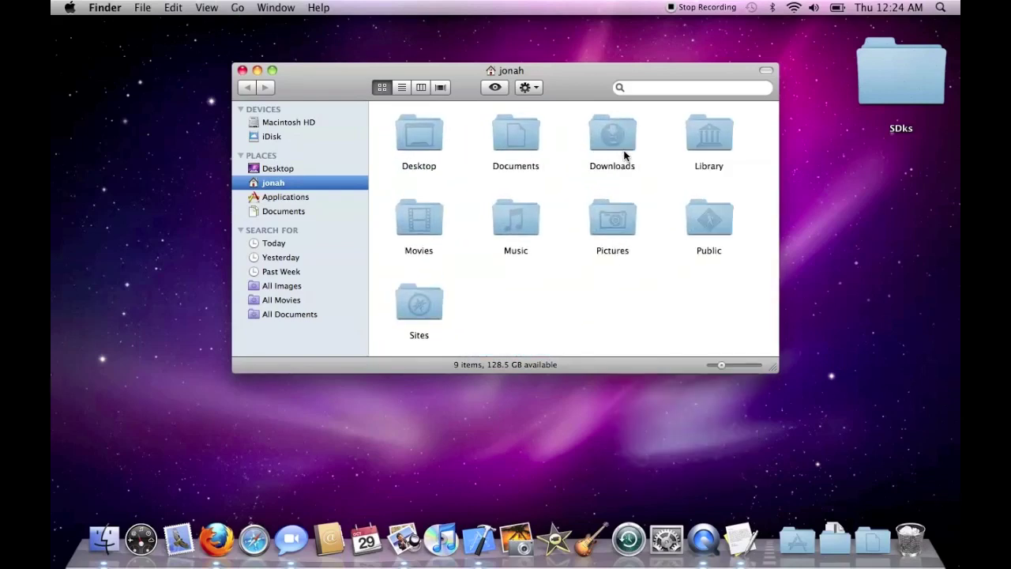
click(242, 70)
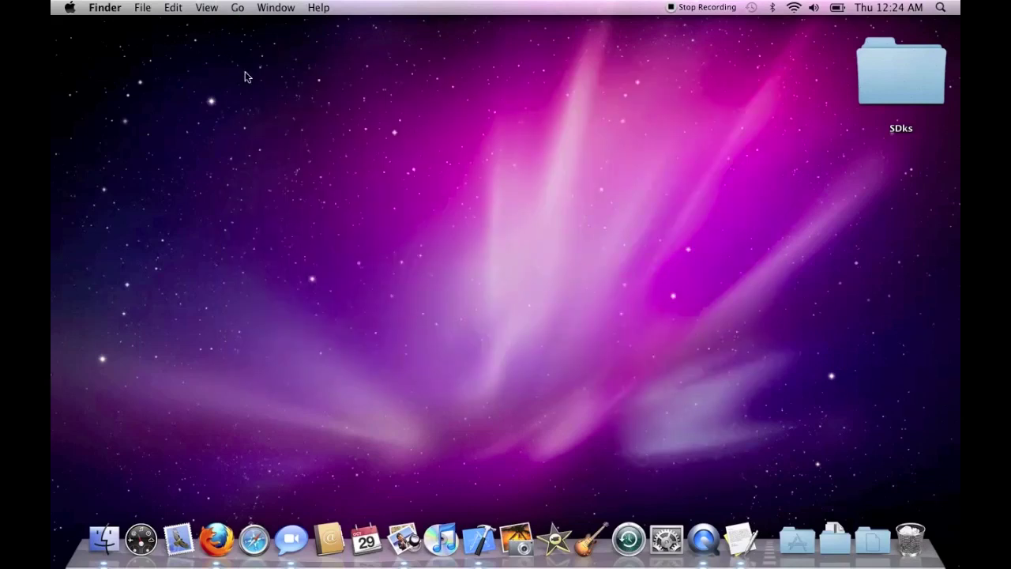